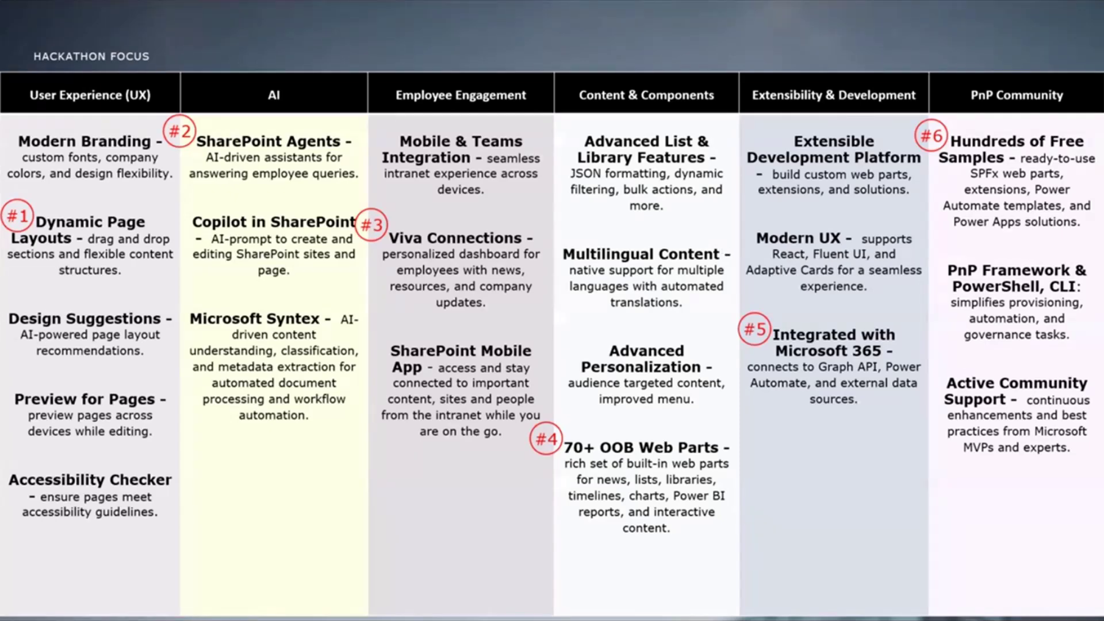
Step: Leave the Demo slide and switch to the Intranet - Home browser window
key(Right)
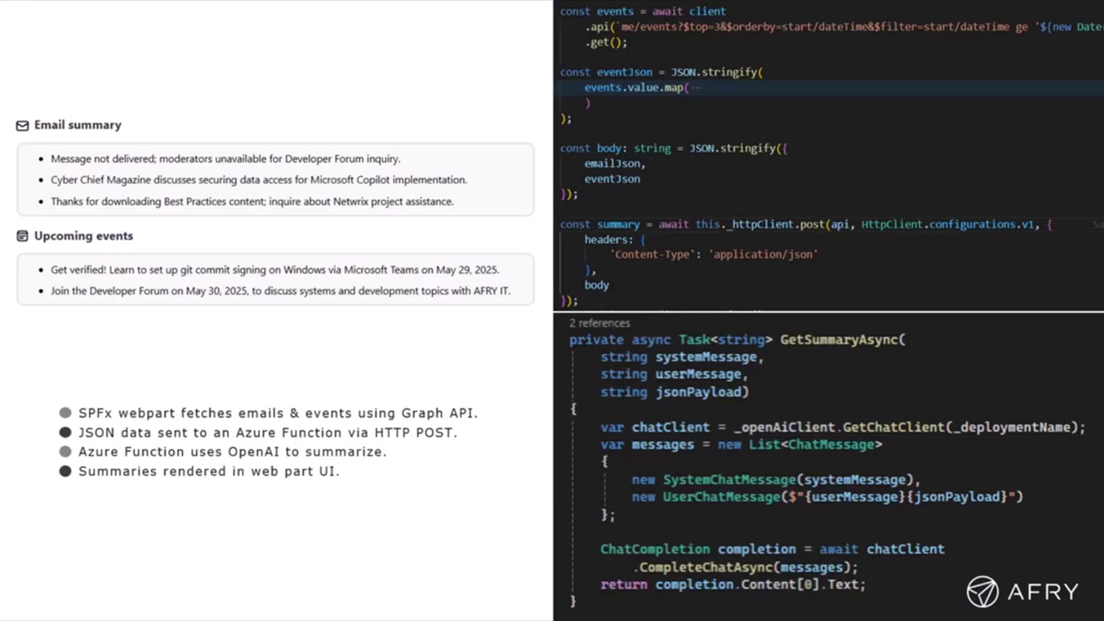
key(alt+Tab)
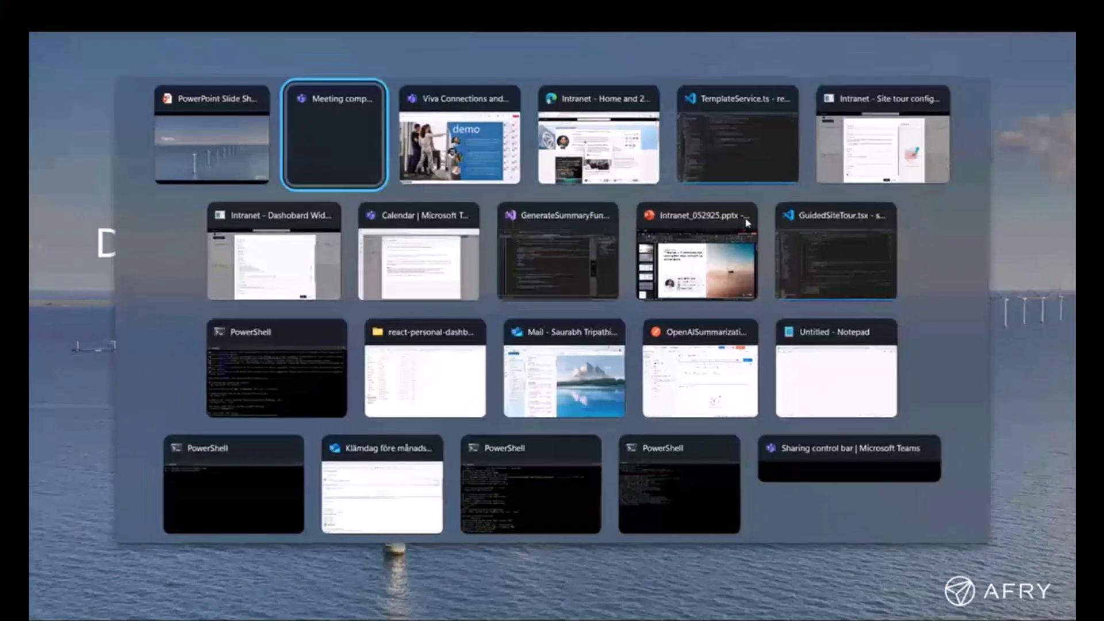
key(alt+Tab)
key(alt+Tab)
key(alt)
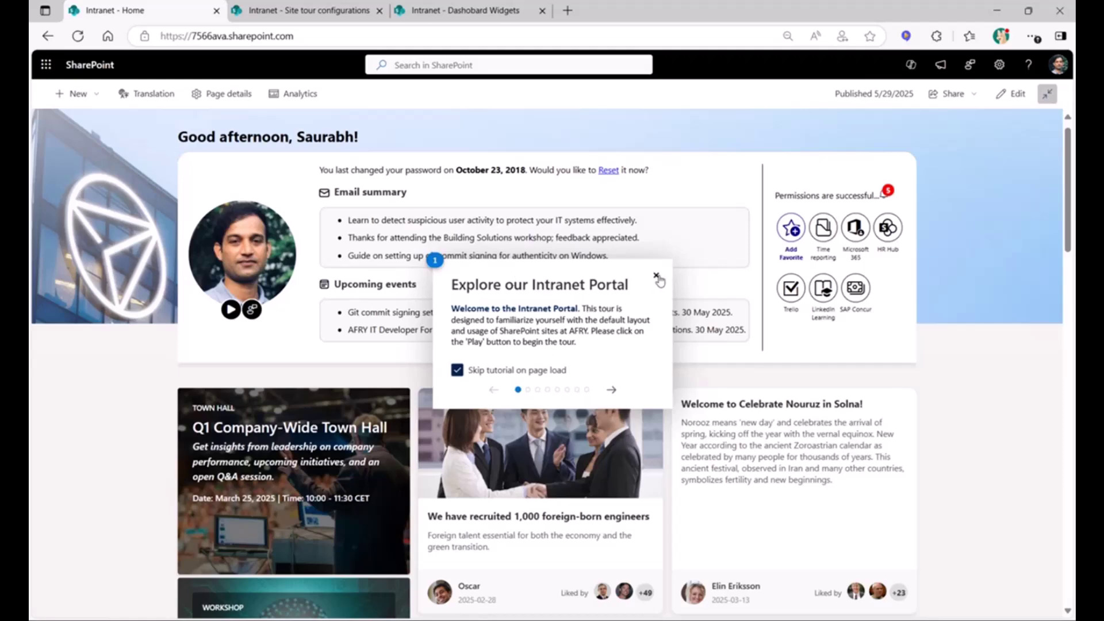
Step: Step the site tour through Welcome card, Upcoming Events, Profile and links, then close it
click(612, 390)
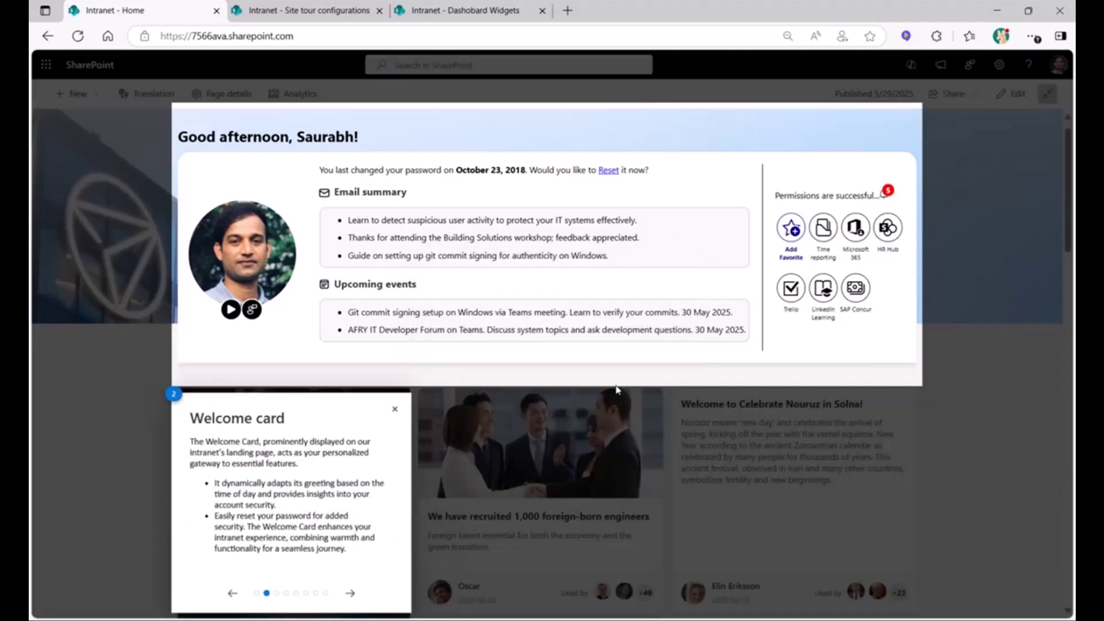
key(Right)
key(Right)
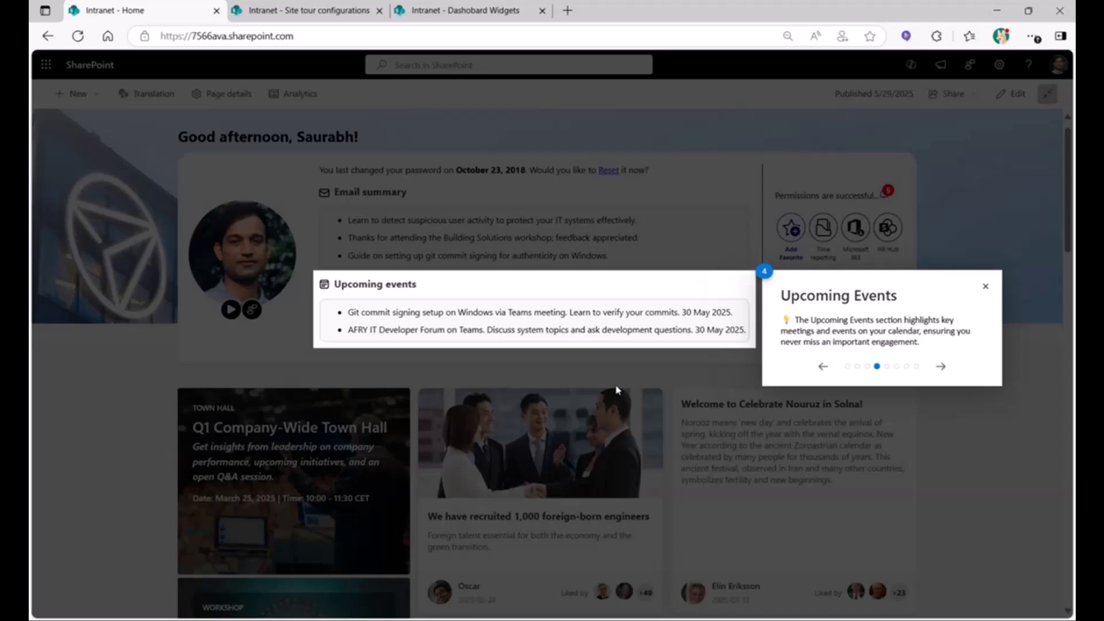
key(Right)
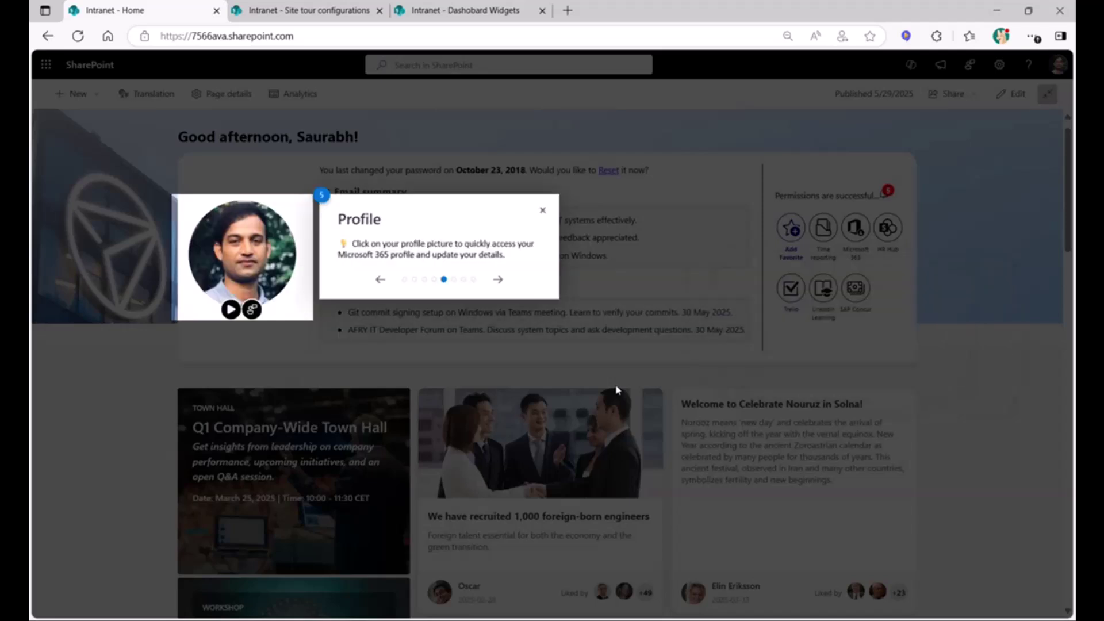
key(Right)
key(Right)
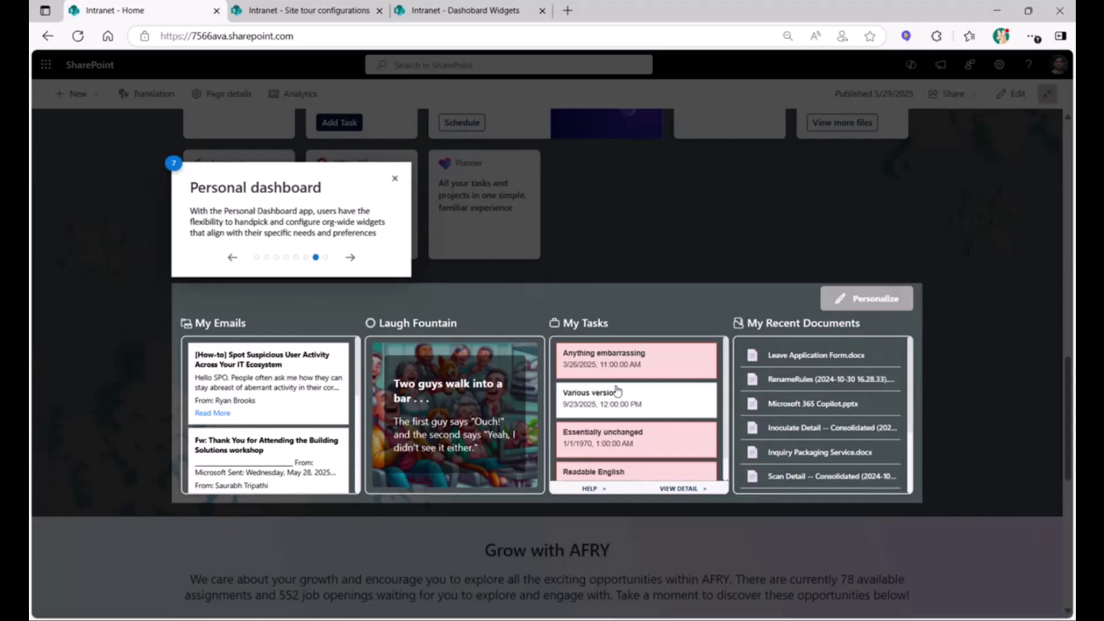
key(Right)
key(Left)
key(Left)
key(Left)
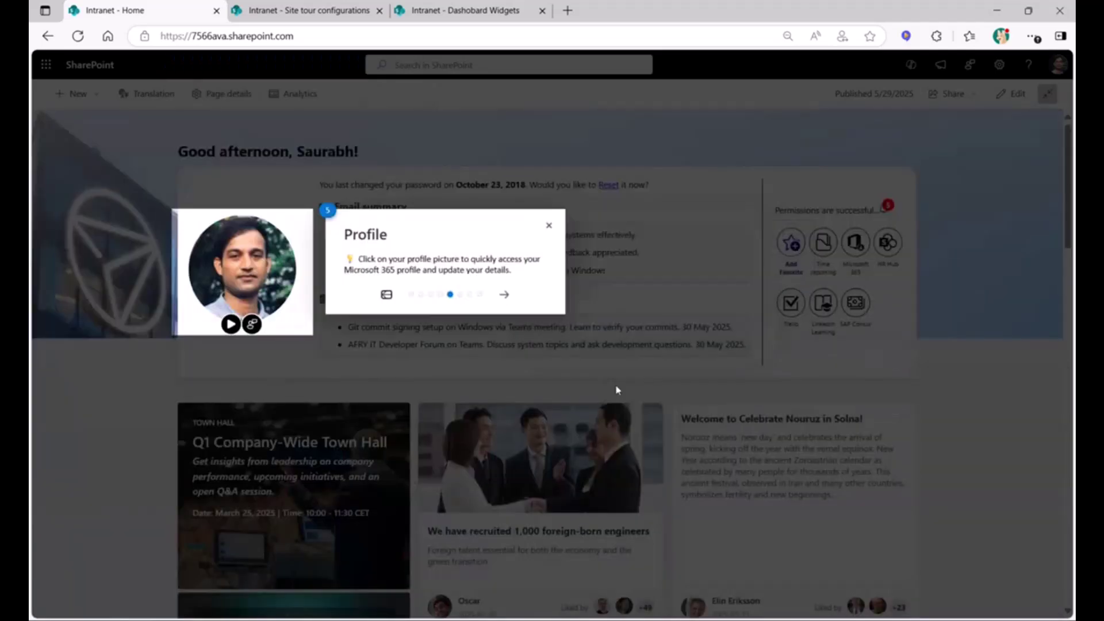
key(Left)
key(Left)
key(Left)
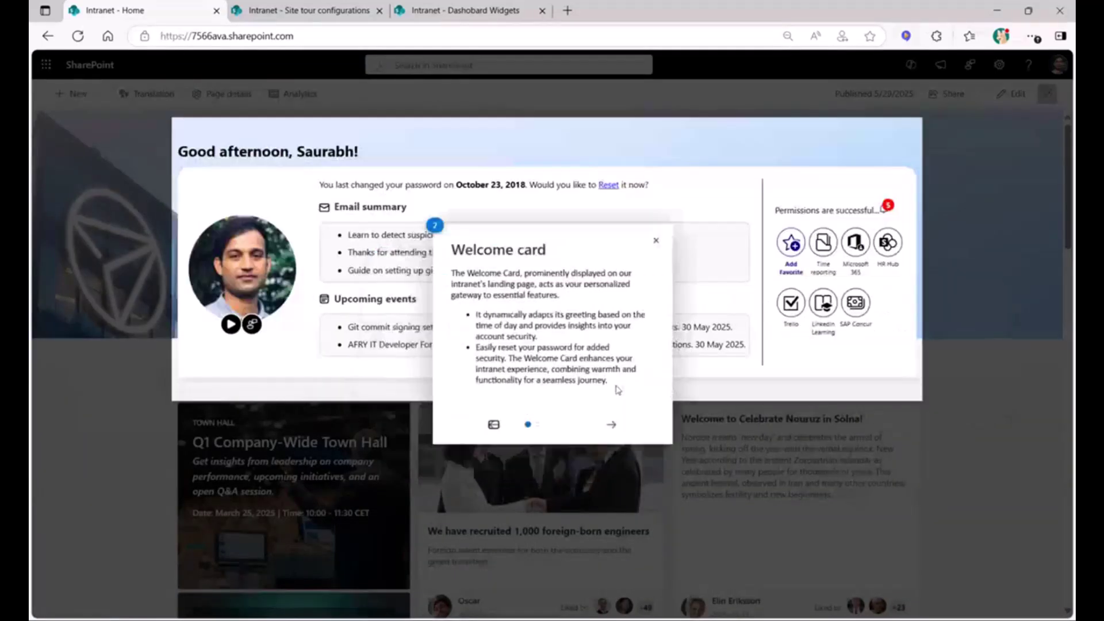
key(Escape)
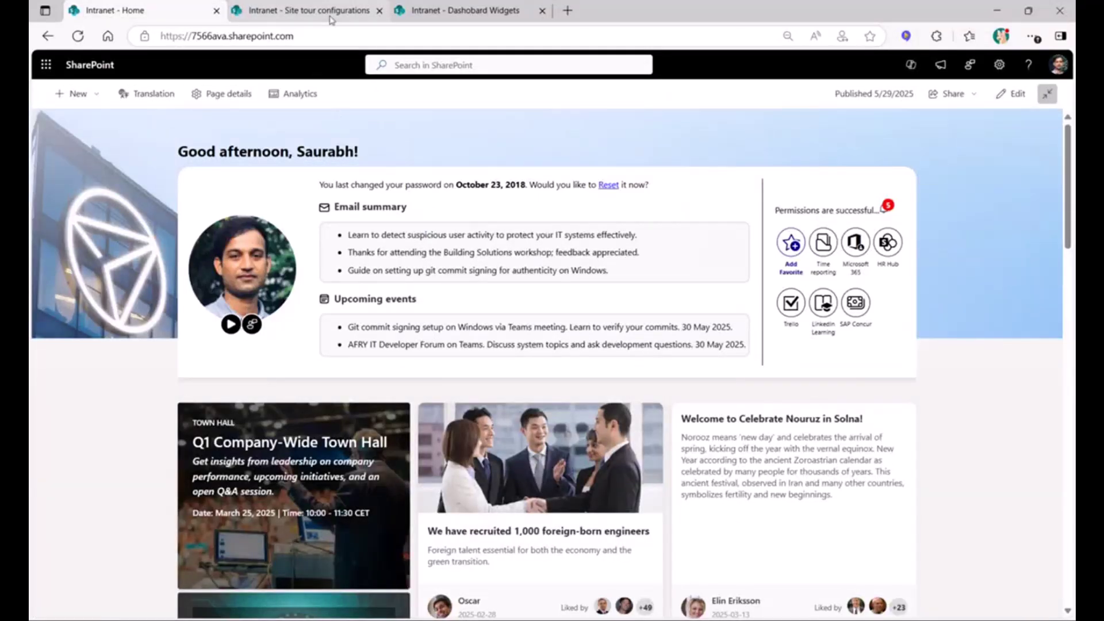
click(303, 11)
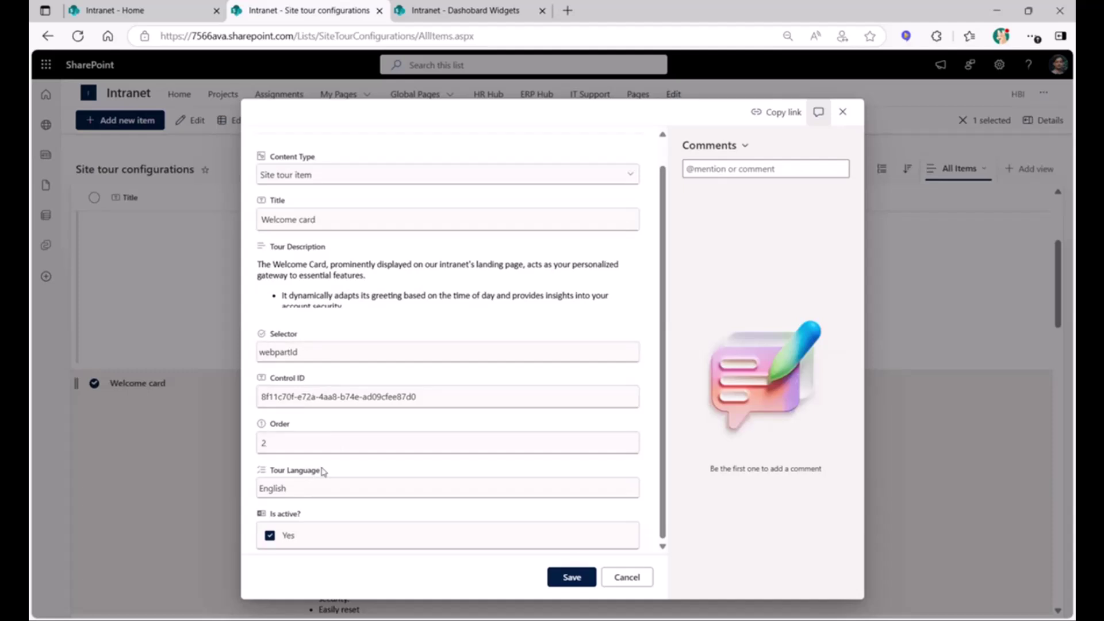
click(162, 11)
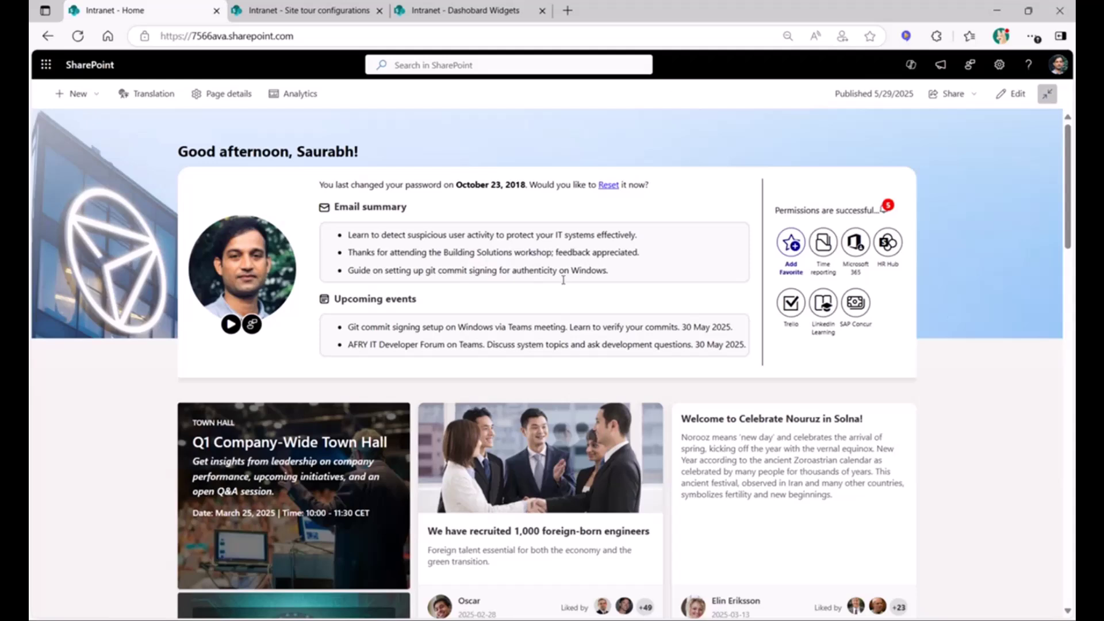
Step: Start and close the guided site tour twice from the play button under the profile picture
click(231, 328)
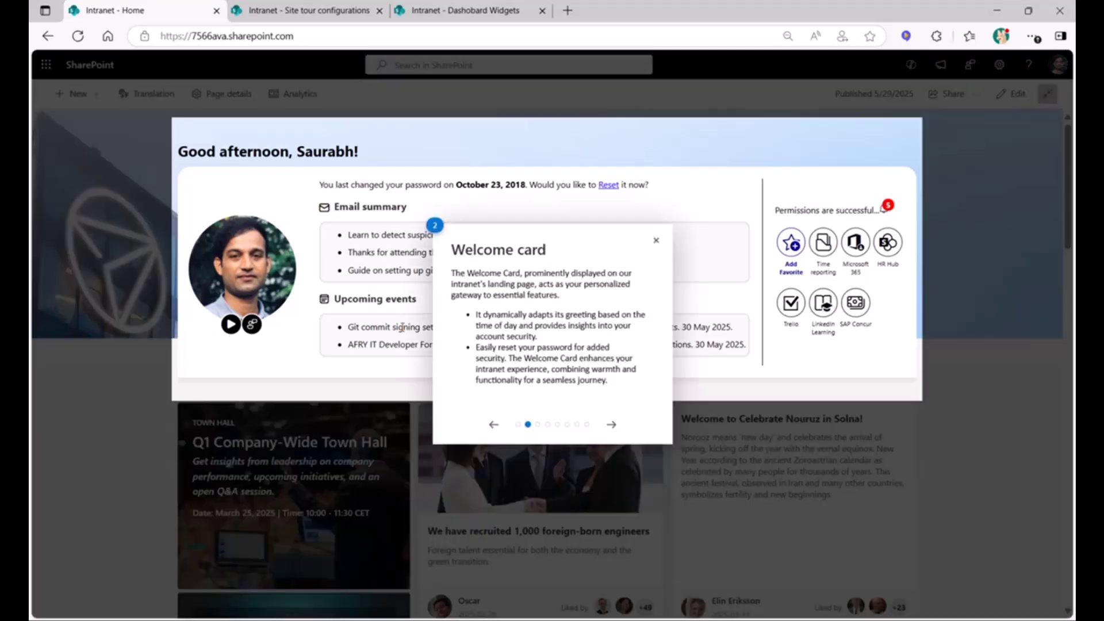
click(655, 240)
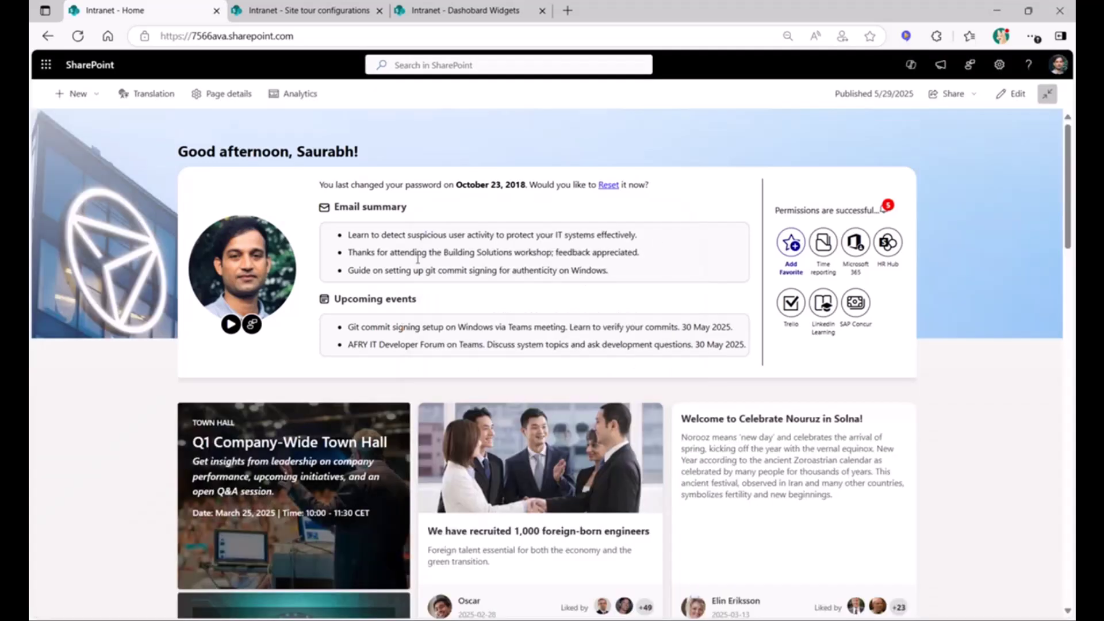
click(229, 326)
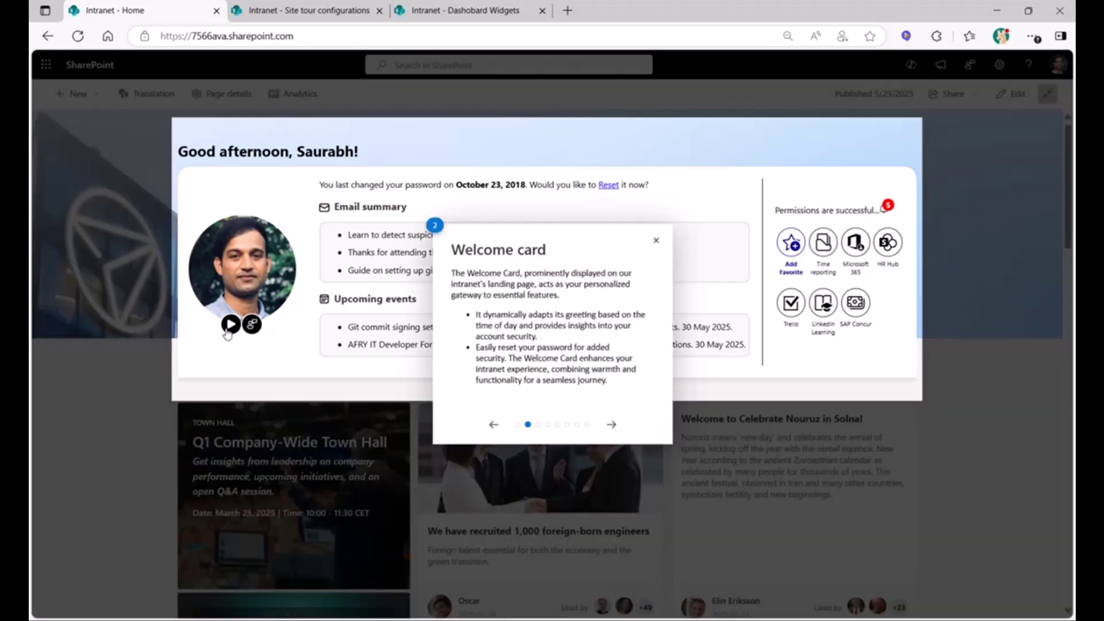
click(657, 240)
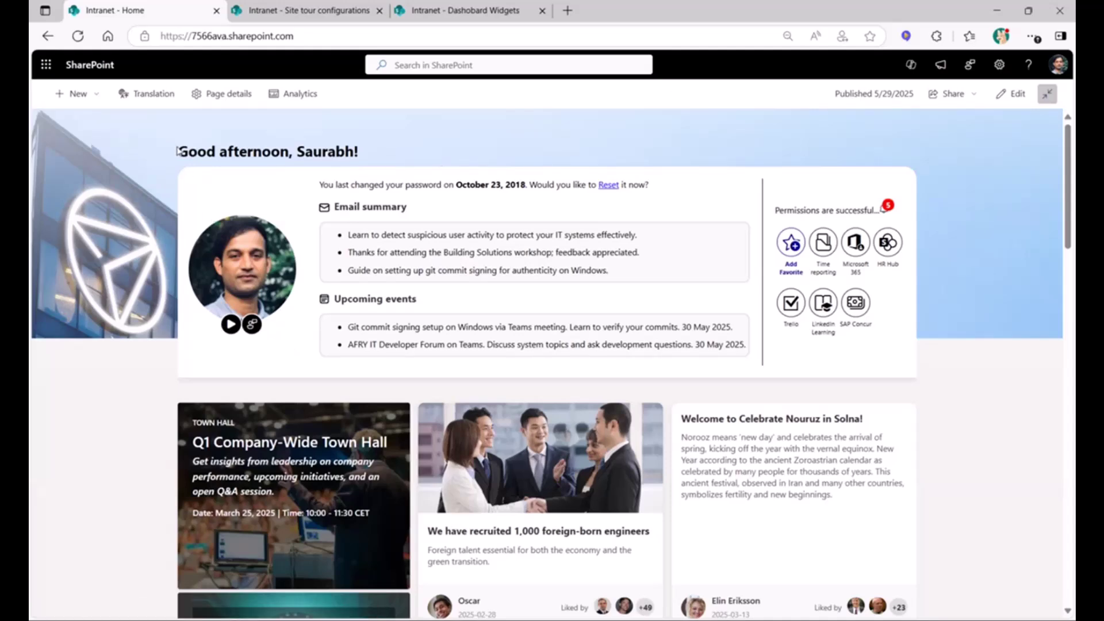
Step: Interact with the page header area, then relaunch and close the site tour once more
double_click(186, 151)
click(383, 158)
click(250, 326)
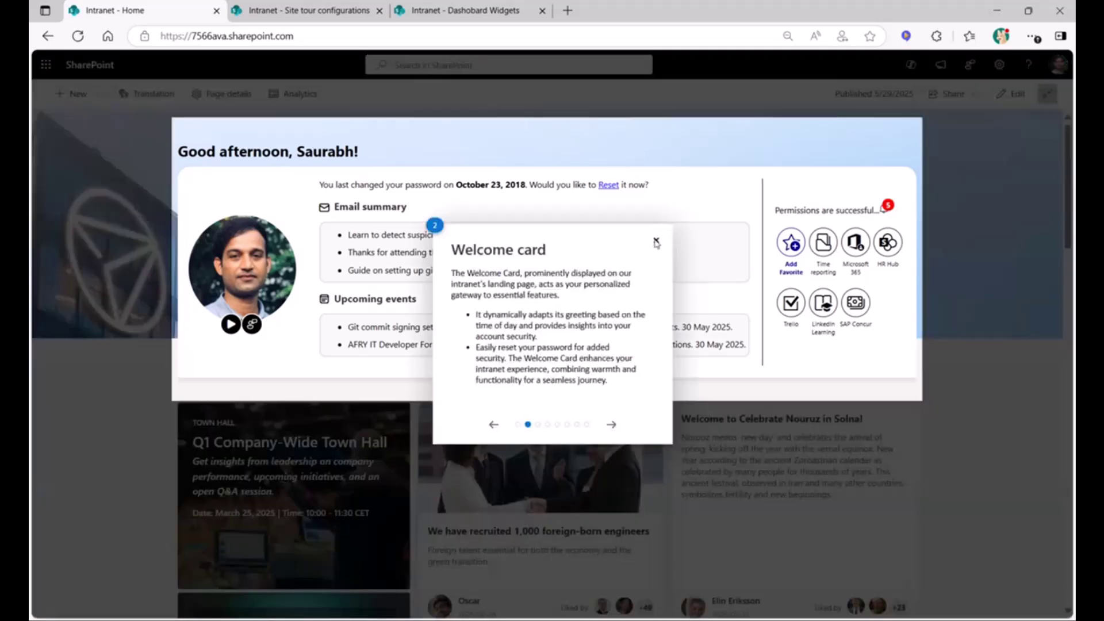
click(655, 242)
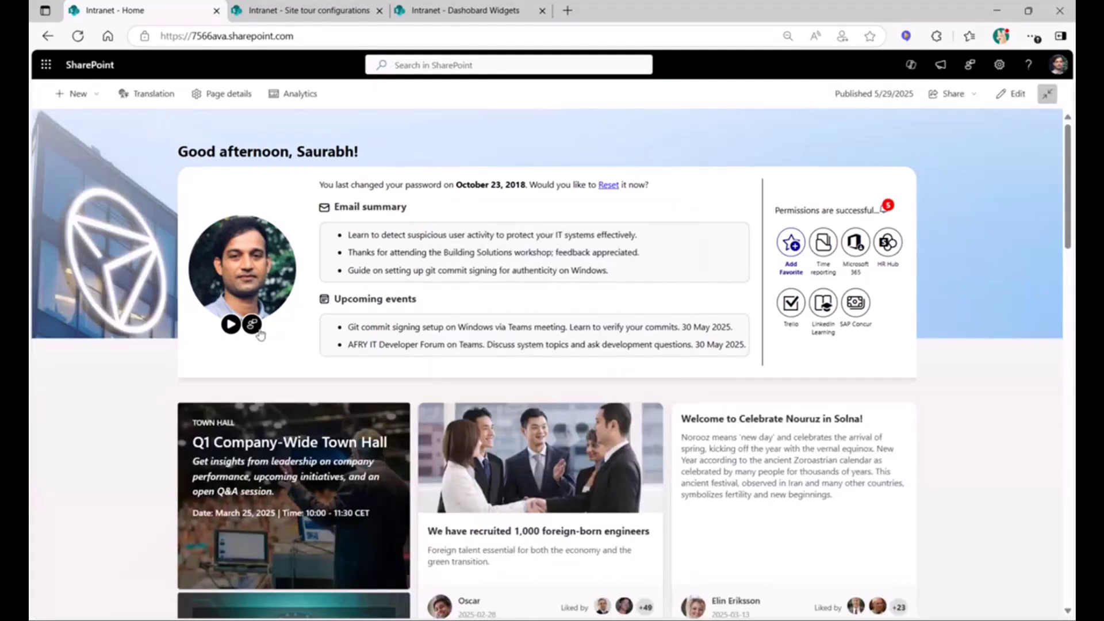
Step: Open Intranet Feedback, review the feedback types keeping Feedback selected, then close the panel
click(249, 332)
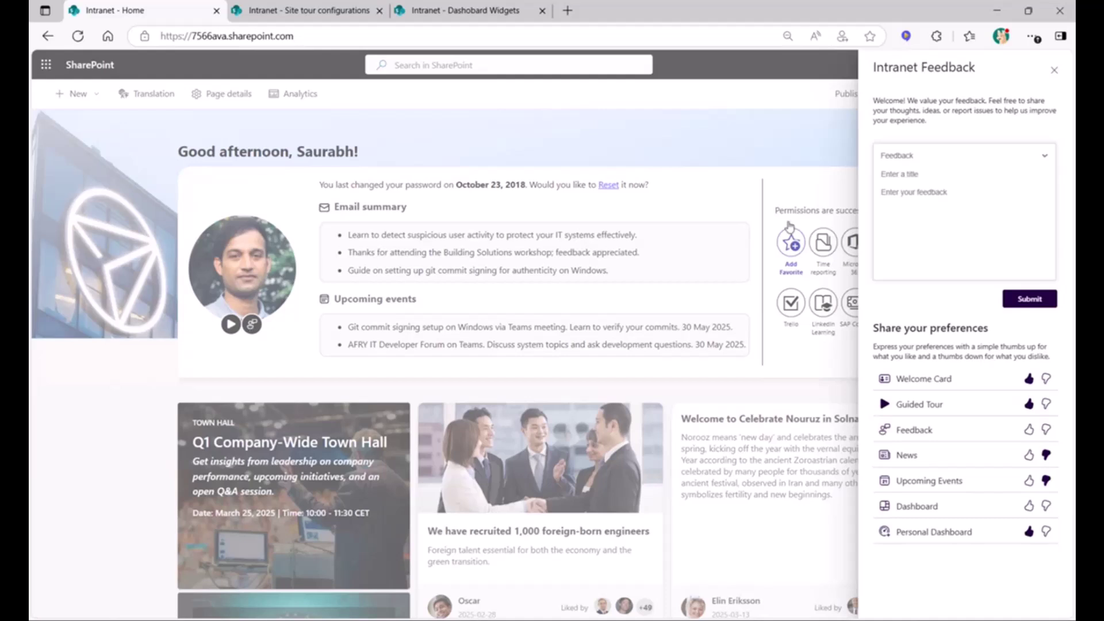
click(998, 157)
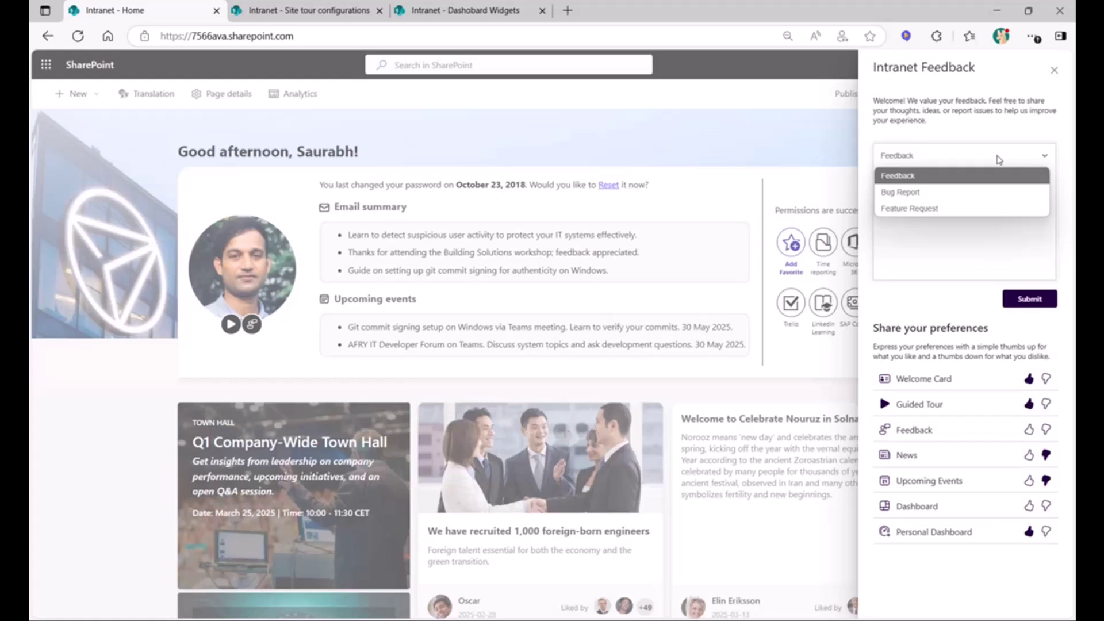
click(981, 136)
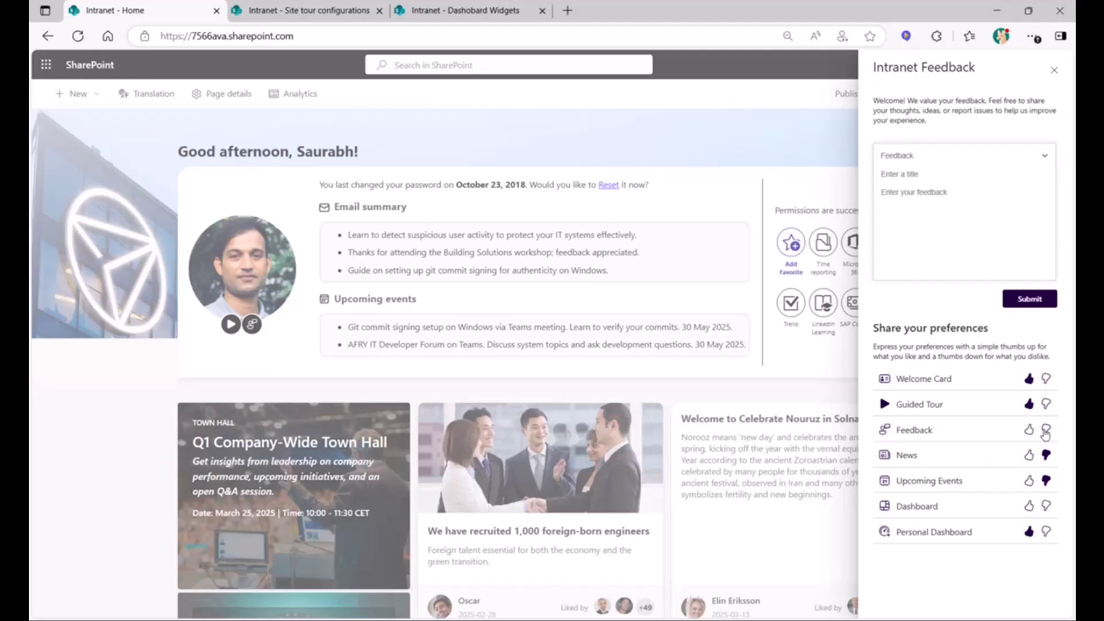
click(1057, 68)
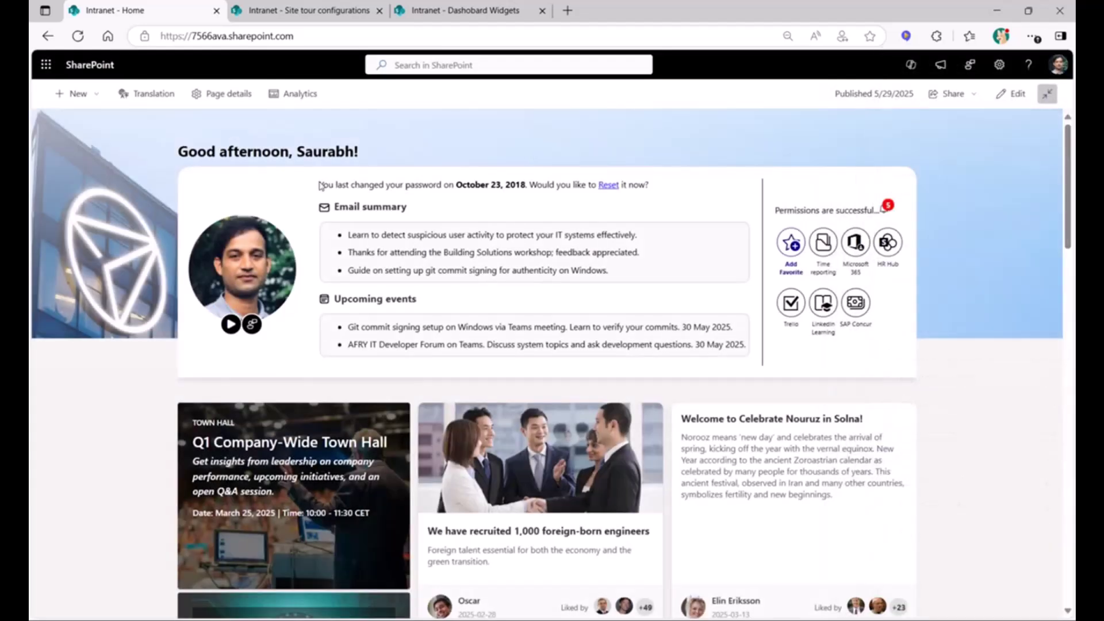
Step: Show the pending notifications from Local Work, Maconomy, IFS and SAP Concur
drag(320, 181, 346, 185)
click(450, 195)
click(890, 206)
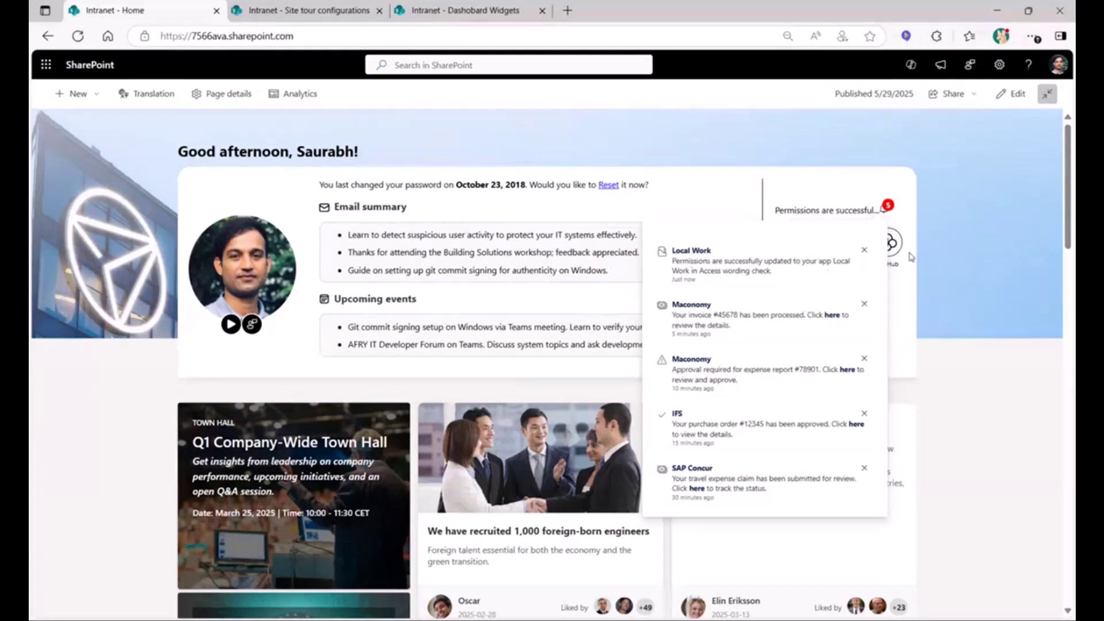
Step: Close the notifications, open the app links catalogue, and start a custom favourite link
click(989, 278)
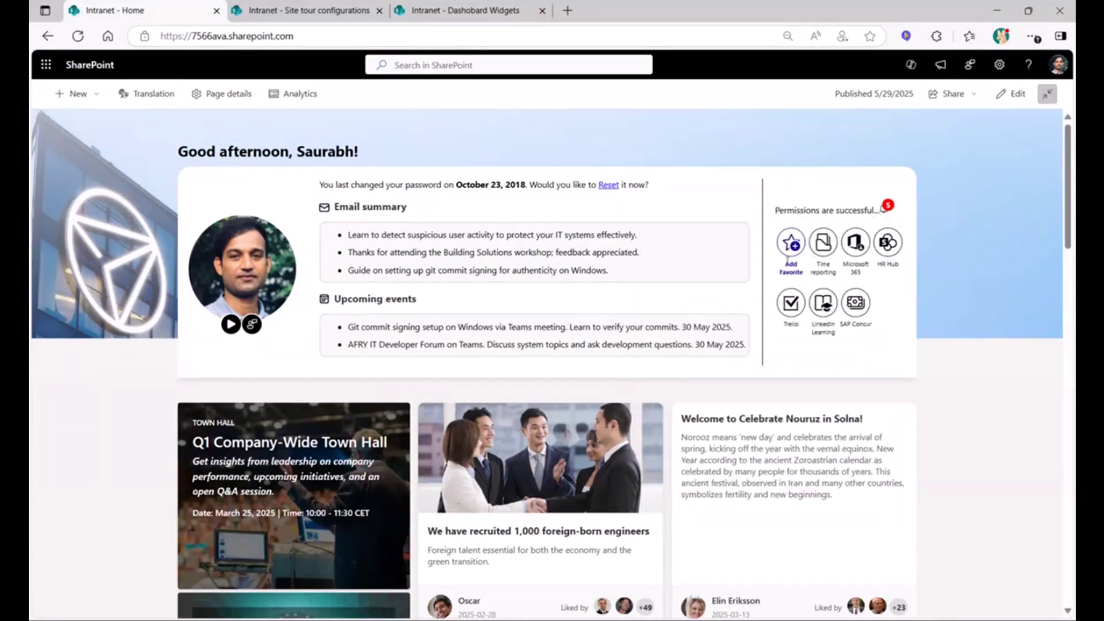
click(788, 250)
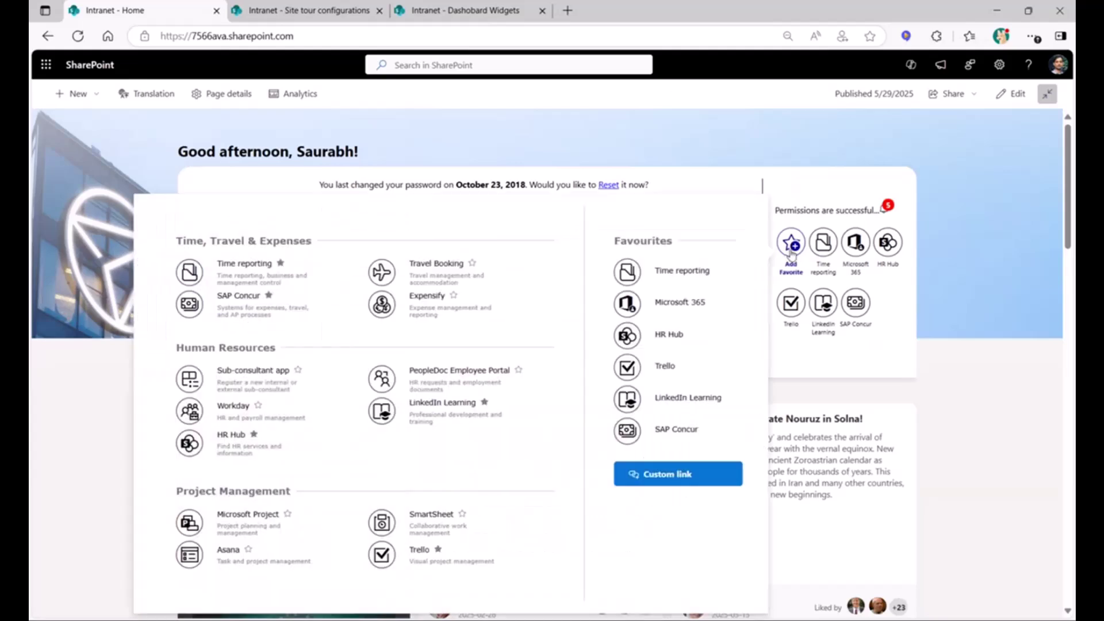
click(919, 304)
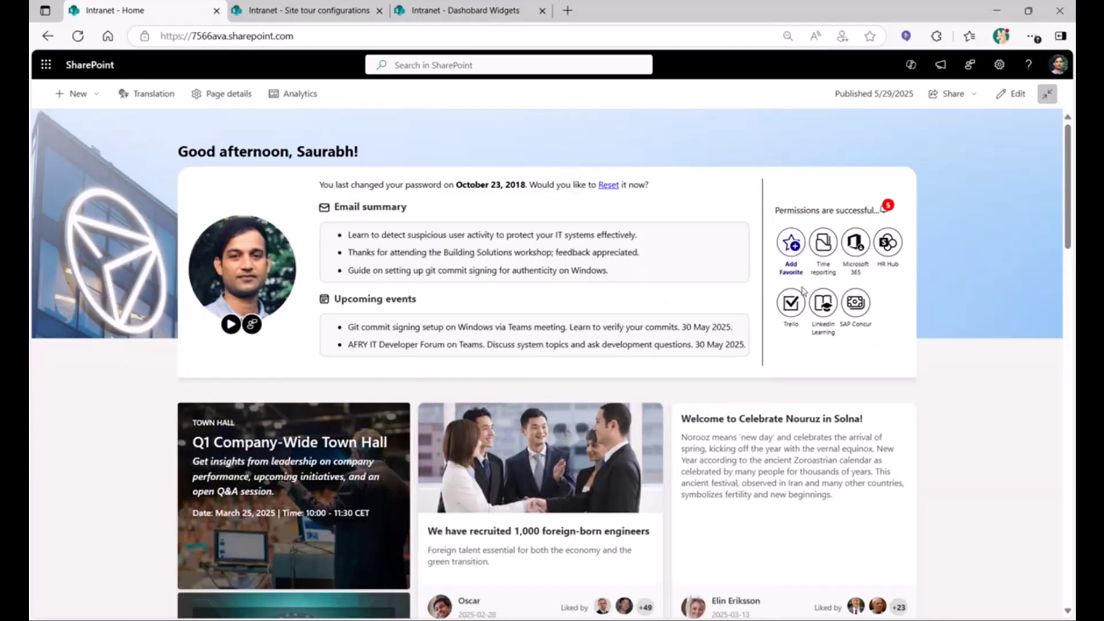
click(793, 251)
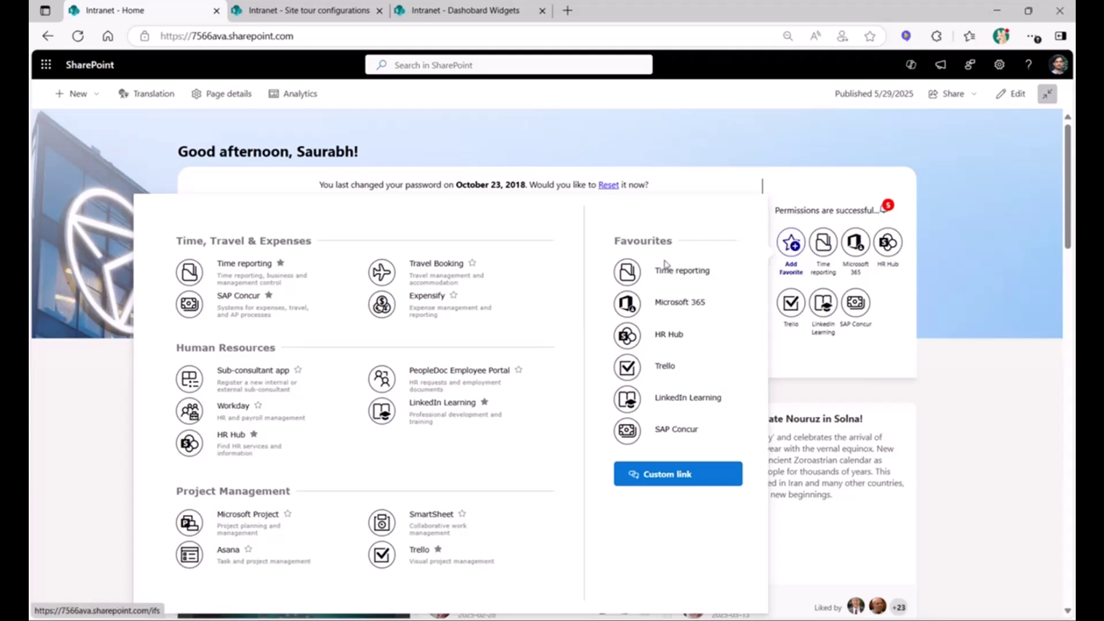
click(671, 481)
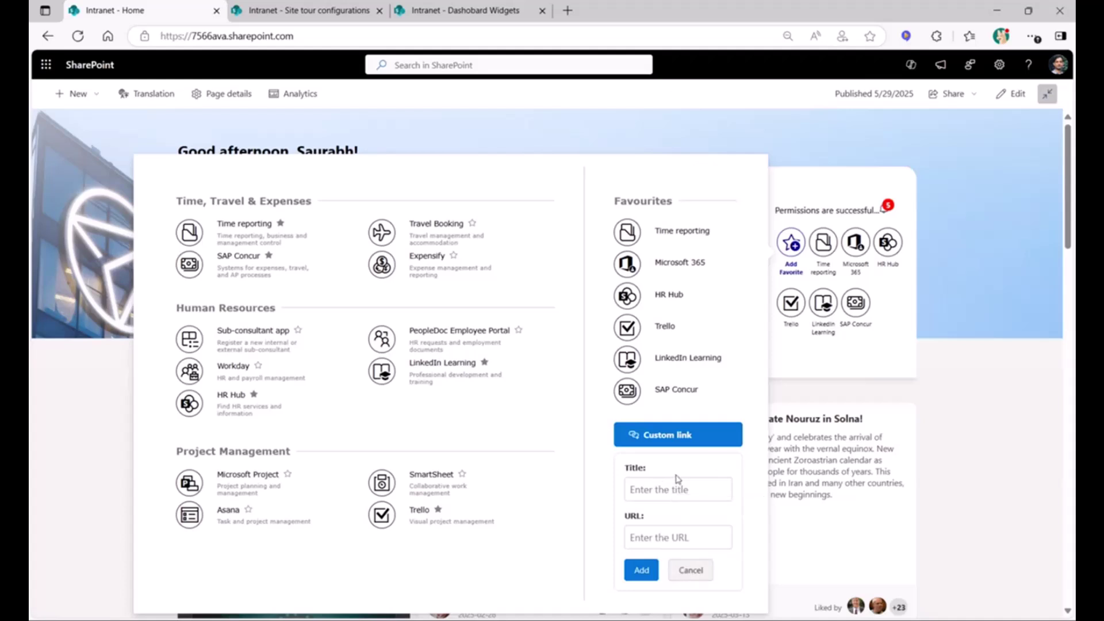
Step: Cancel the custom link form and close the app launcher panel
click(690, 570)
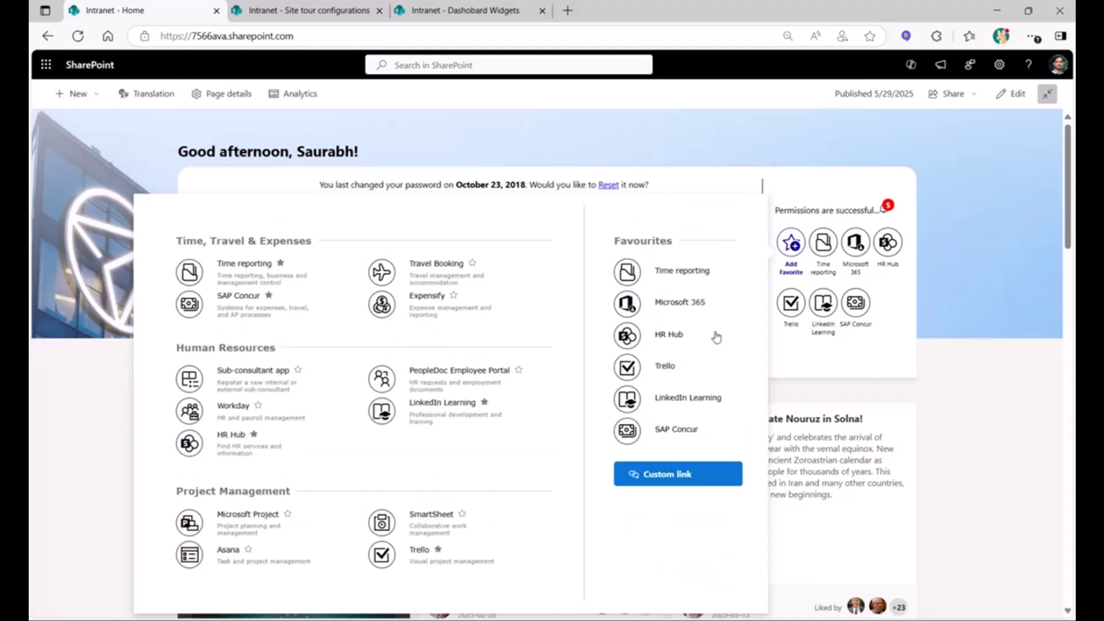
click(986, 223)
scroll(987, 222, down, 2)
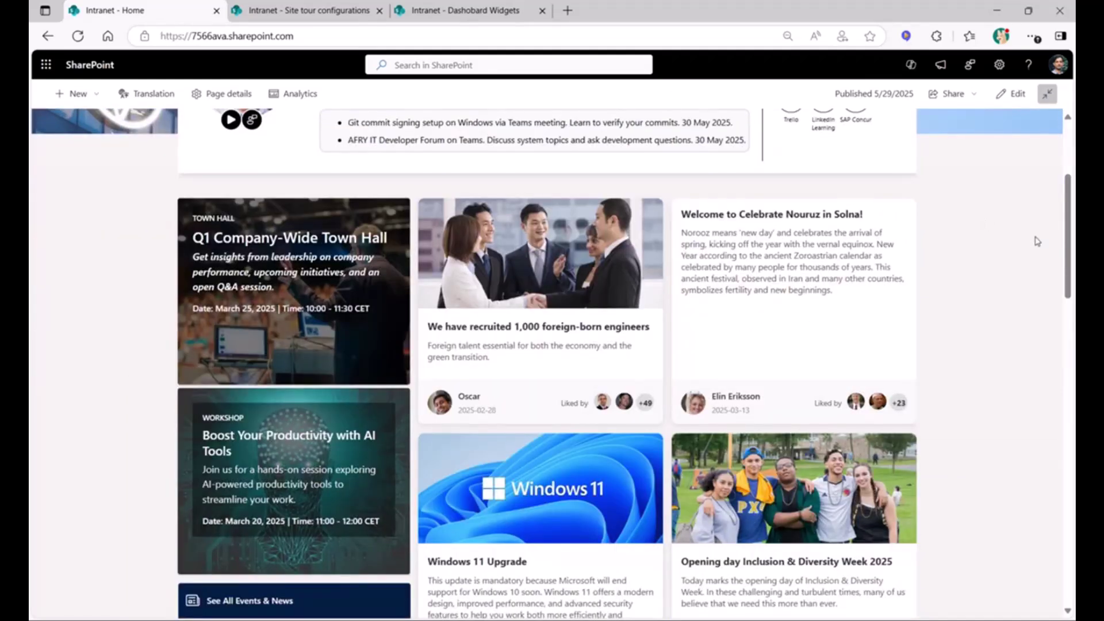
drag(1070, 230, 1069, 242)
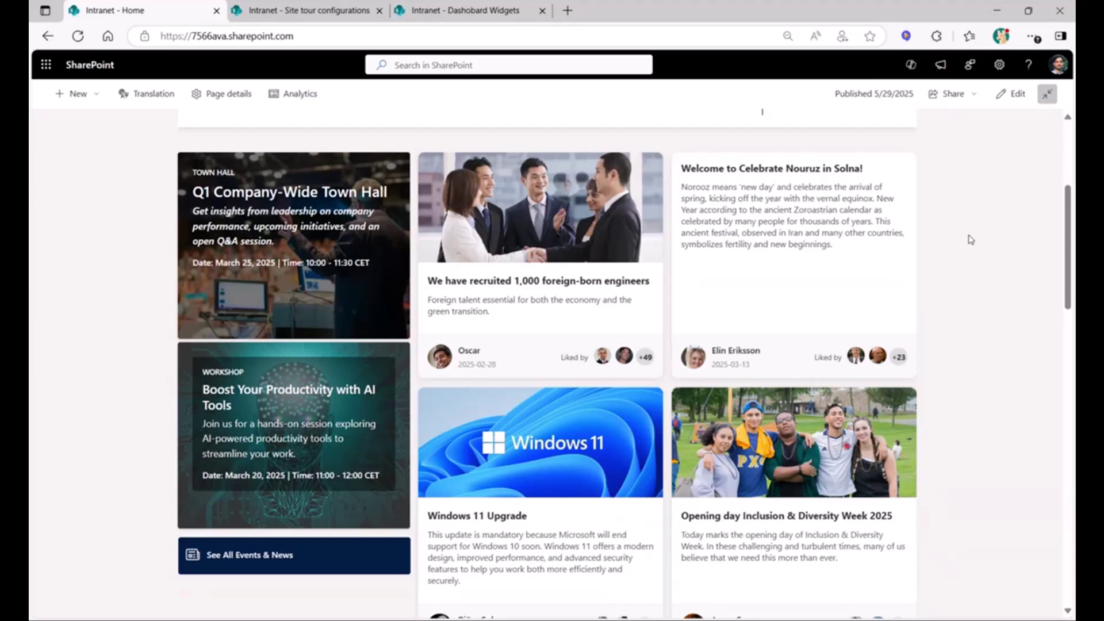
scroll(968, 239, down, 1)
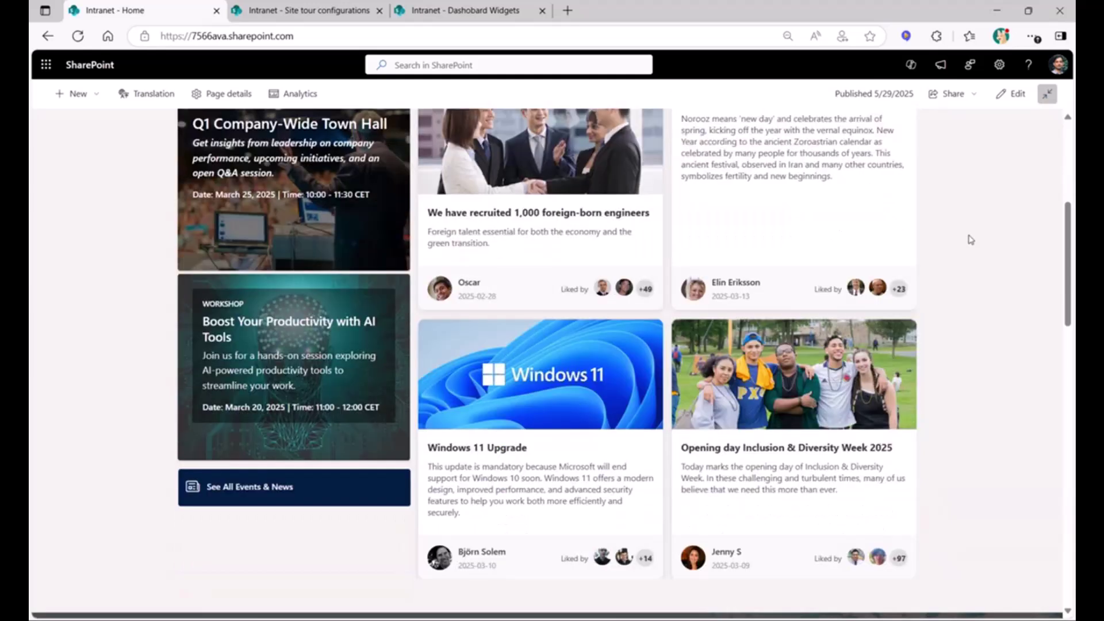
scroll(968, 239, down, 1)
scroll(968, 239, down, 1)
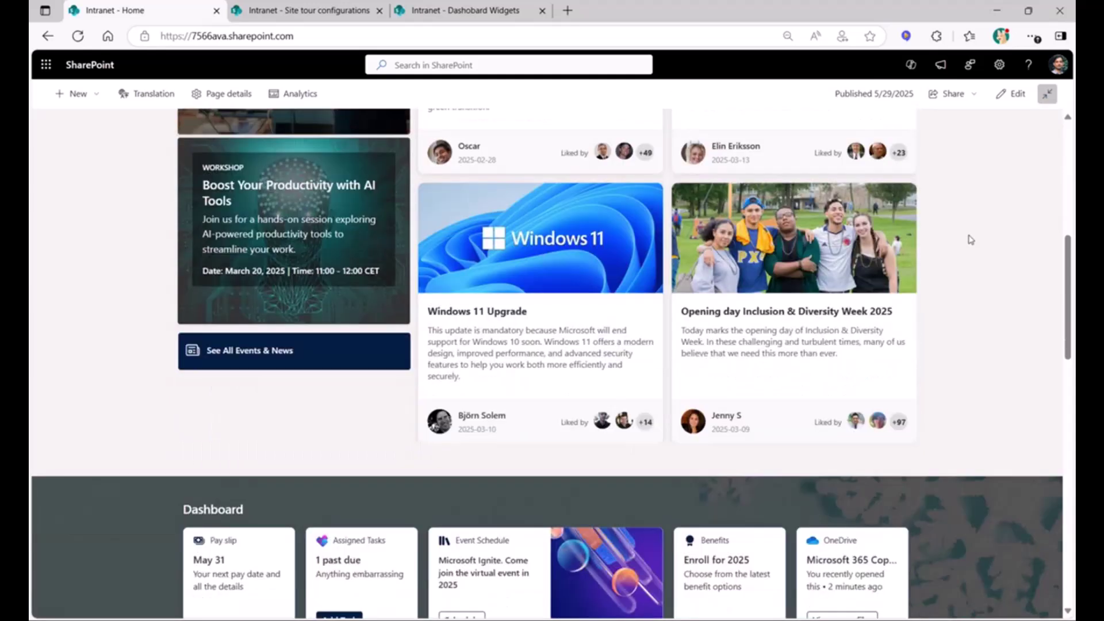
scroll(936, 249, down, 1)
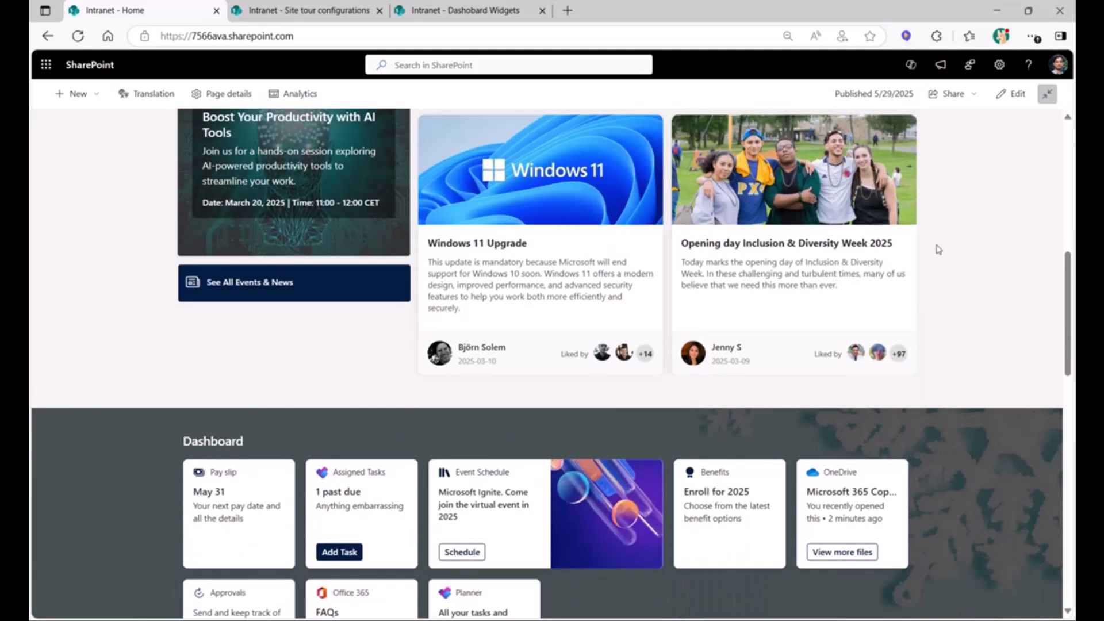
scroll(937, 249, down, 2)
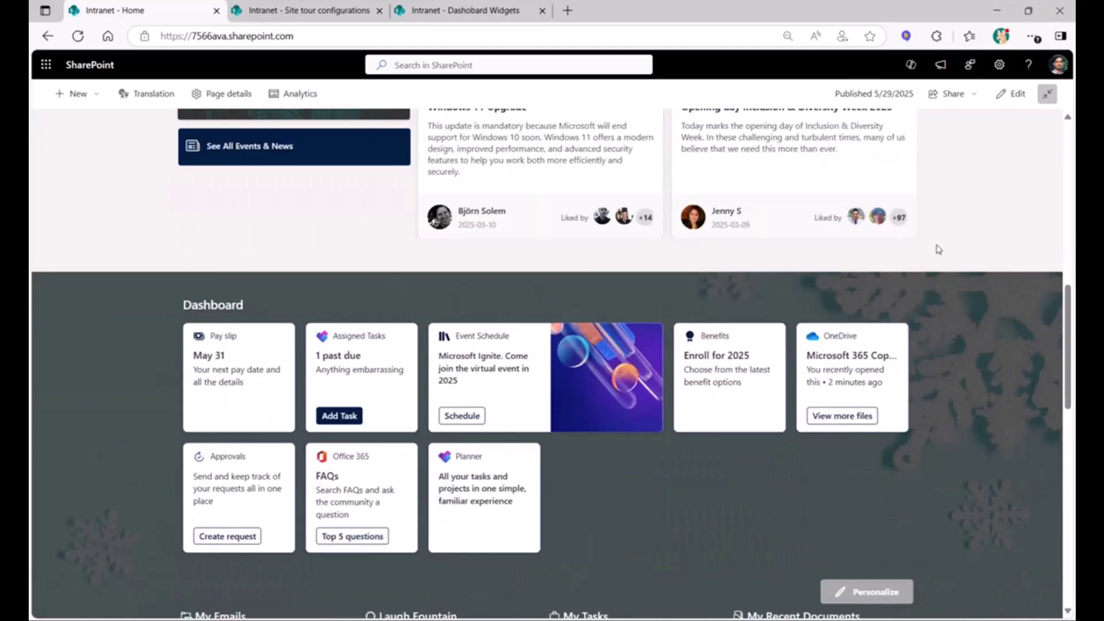
scroll(937, 249, down, 1)
scroll(937, 249, down, 1)
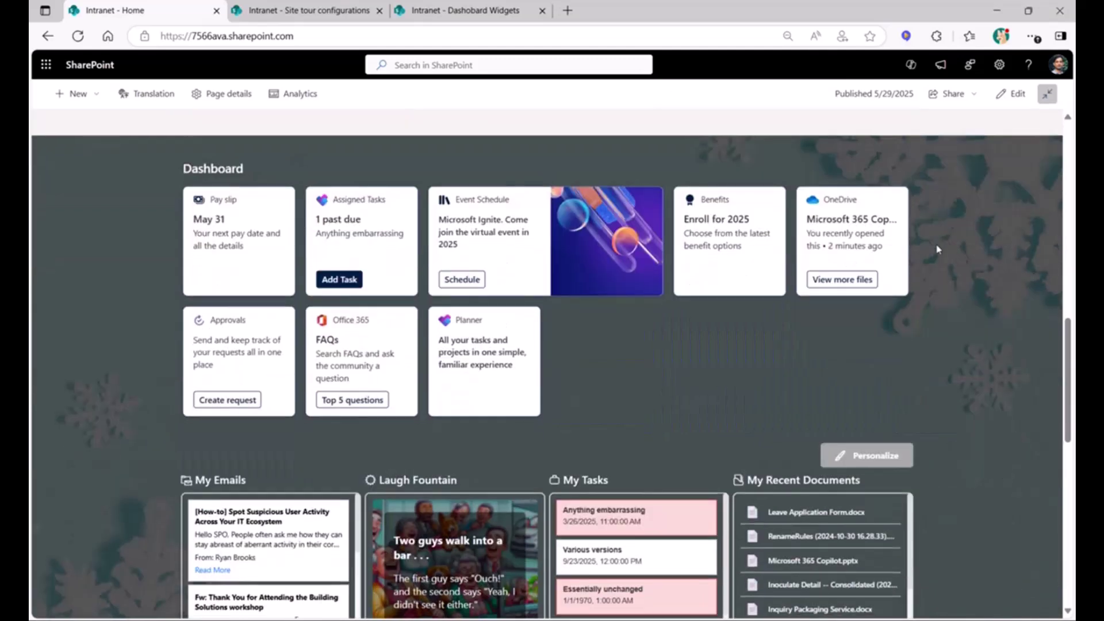
scroll(937, 249, down, 1)
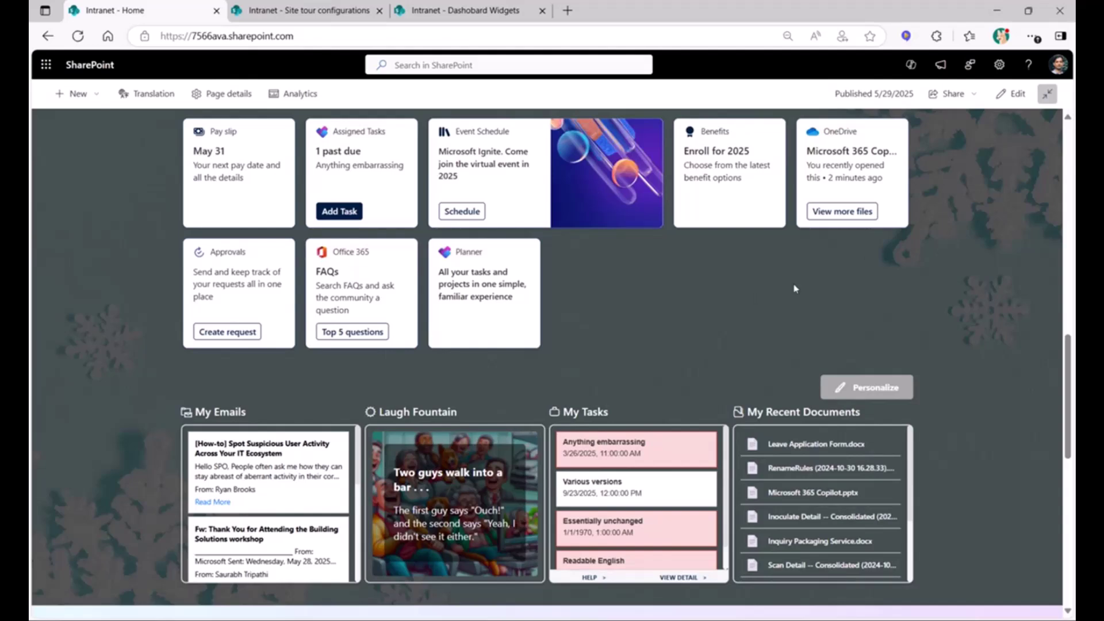
scroll(793, 288, down, 1)
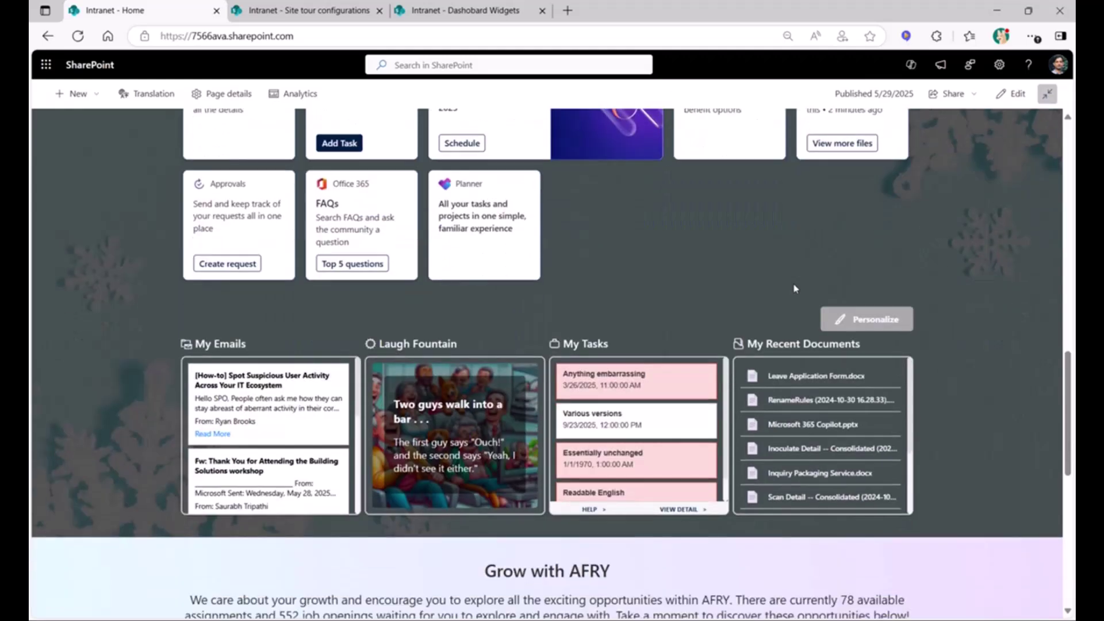
Step: Open the dashboard Personalize settings
click(828, 318)
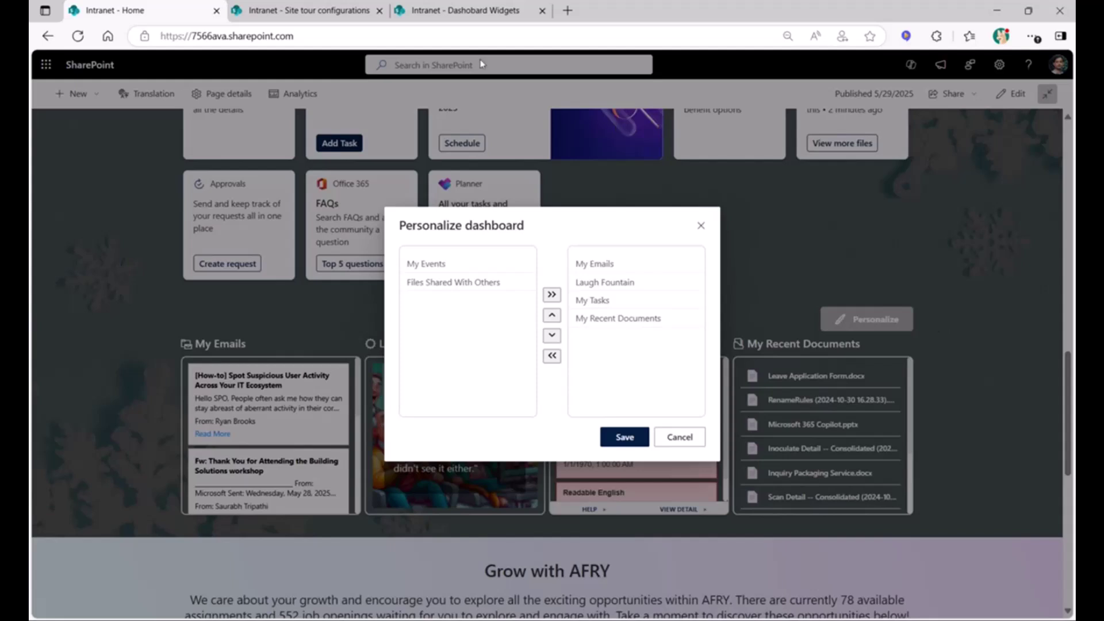
click(380, 10)
click(302, 10)
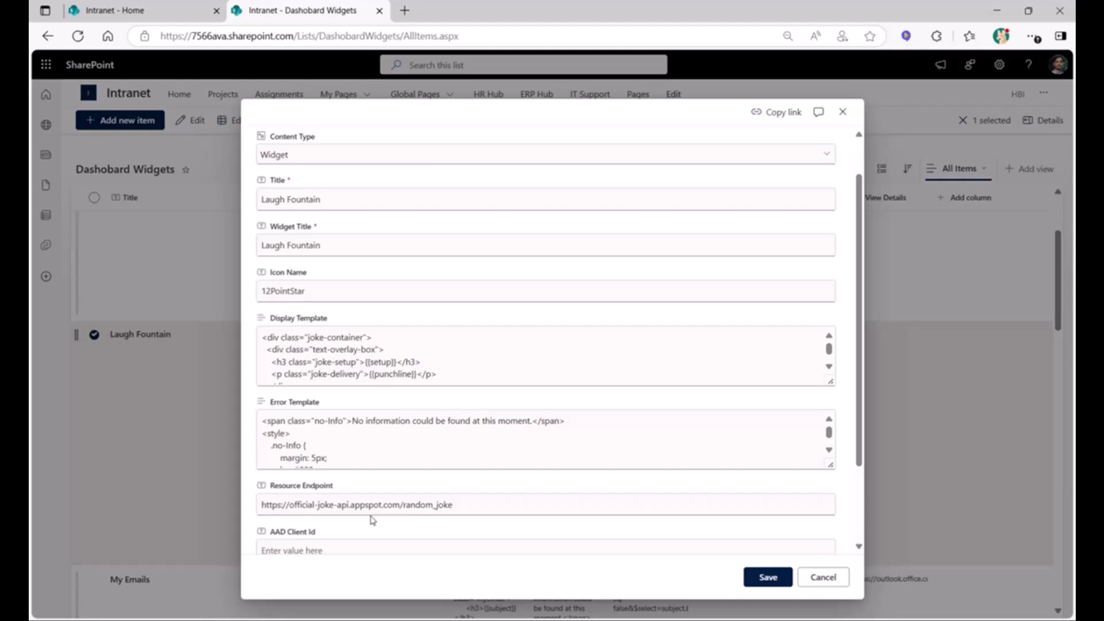
scroll(385, 486, down, 2)
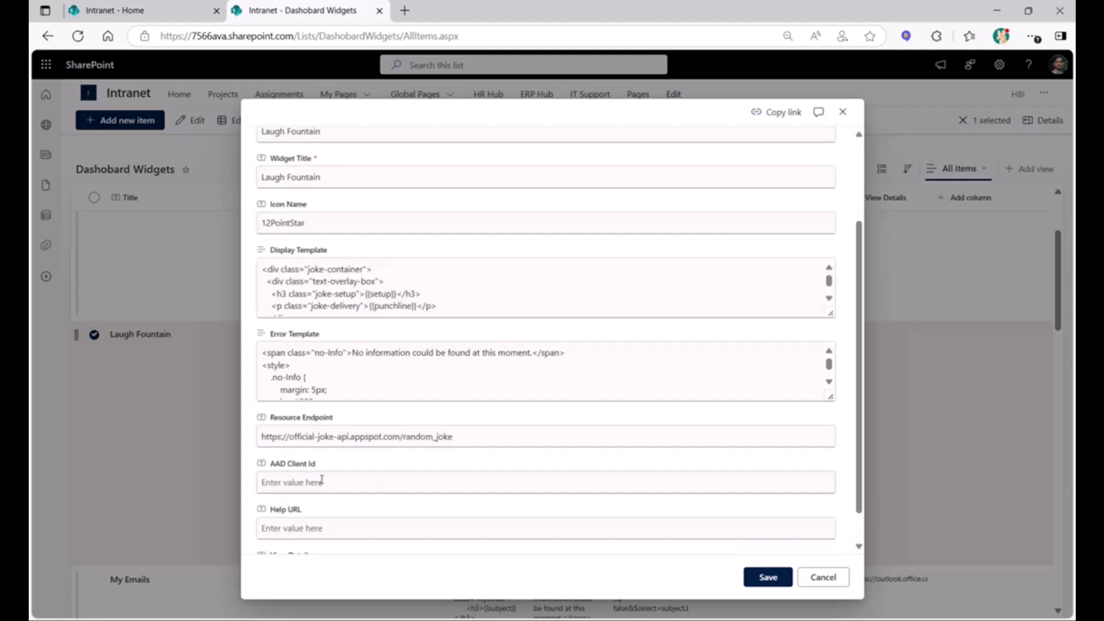
scroll(350, 365, up, 1)
scroll(360, 412, up, 1)
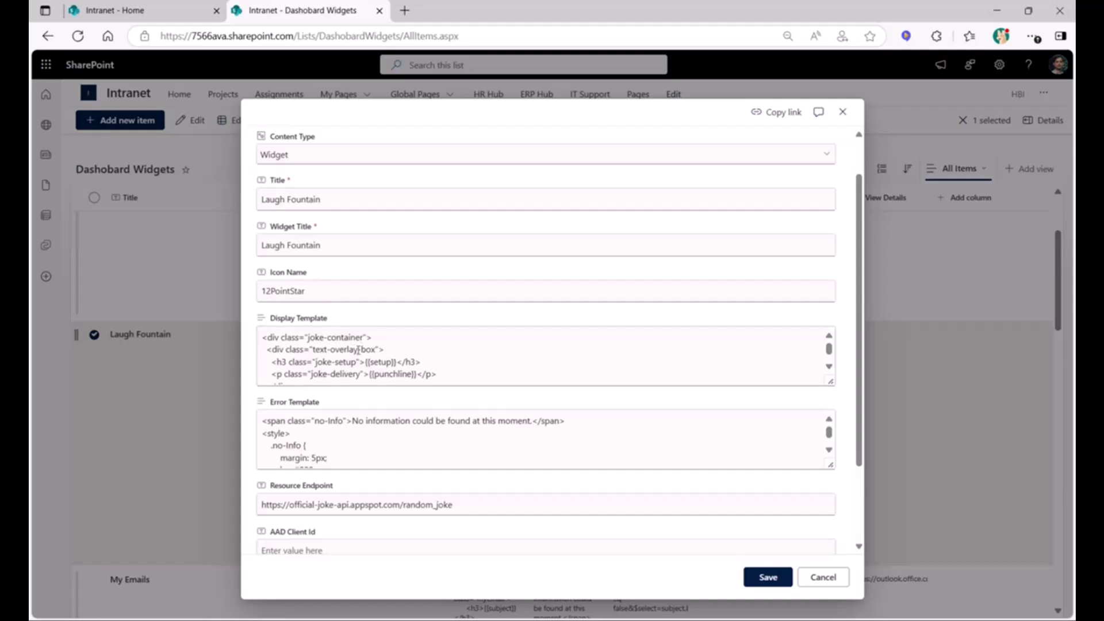
Step: On Intranet - Home, move Laugh Fountain to the first dashboard slot and add My Events
click(155, 10)
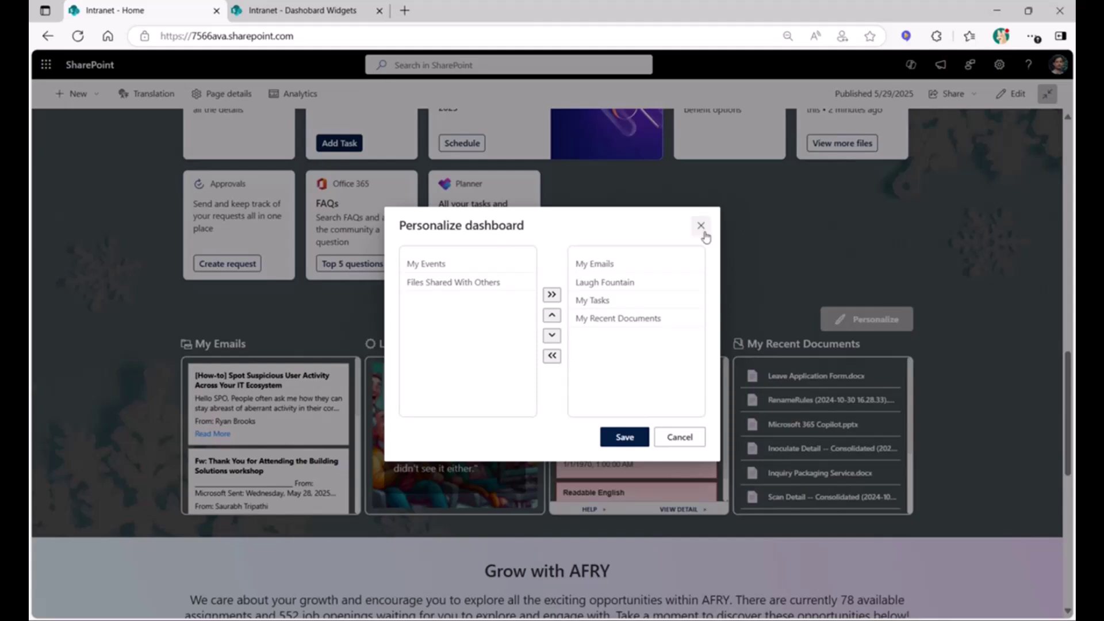
click(607, 283)
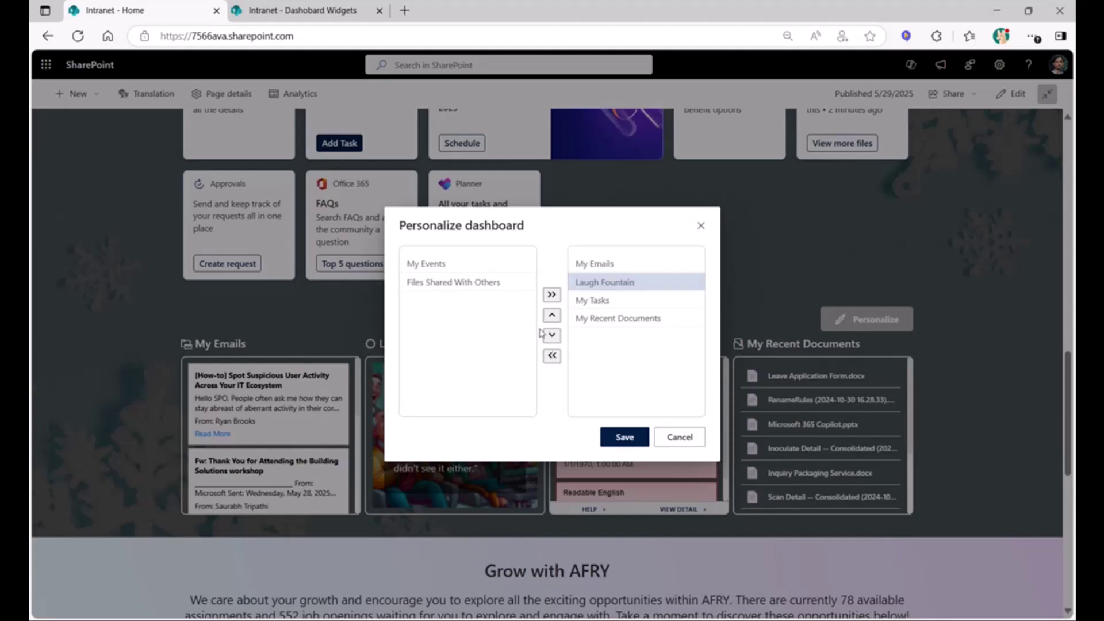
click(552, 315)
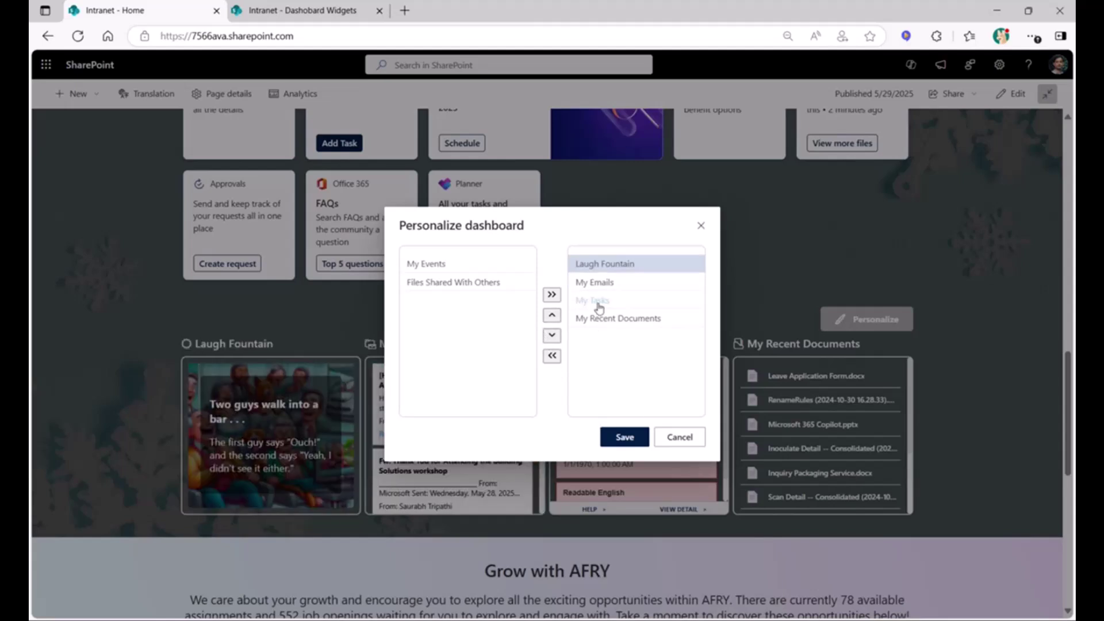
click(429, 264)
click(552, 294)
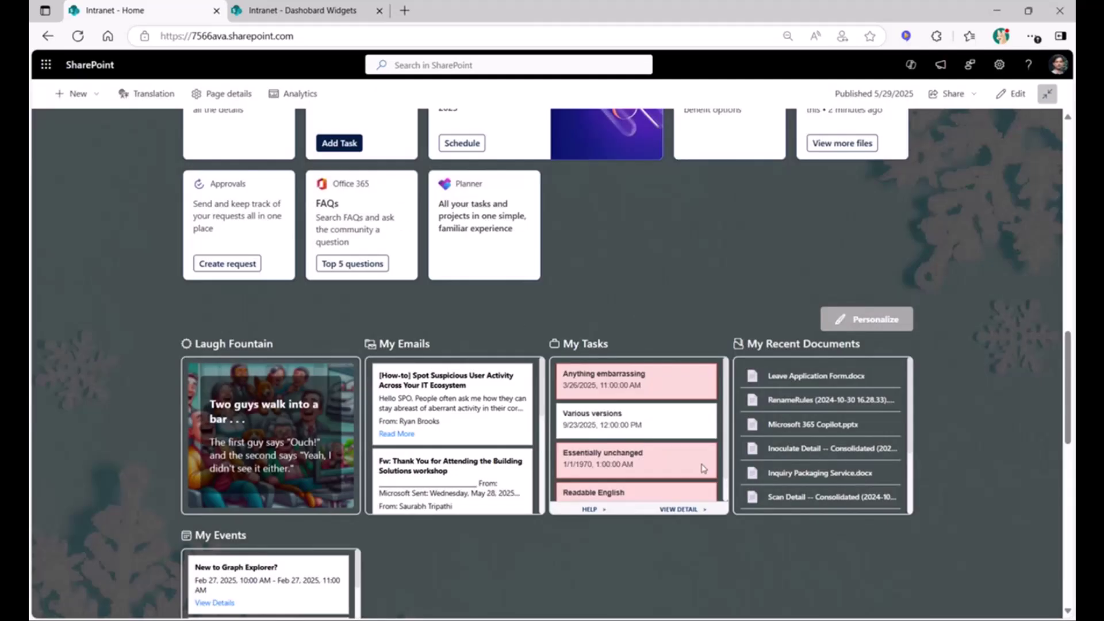
scroll(702, 468, down, 2)
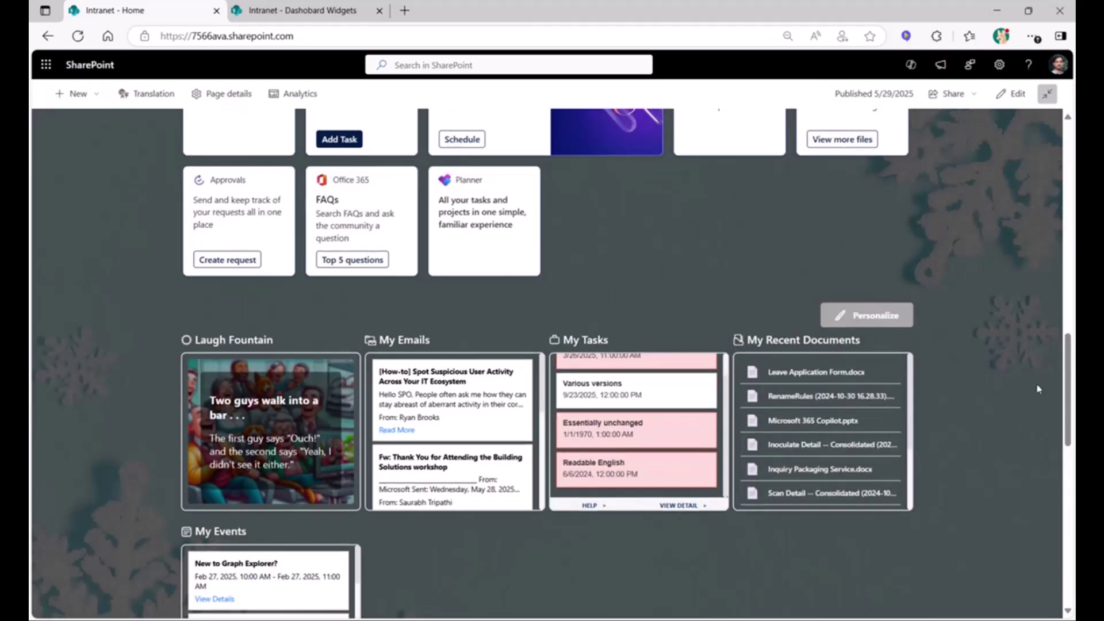
scroll(985, 393, down, 2)
scroll(984, 392, down, 4)
scroll(985, 392, down, 2)
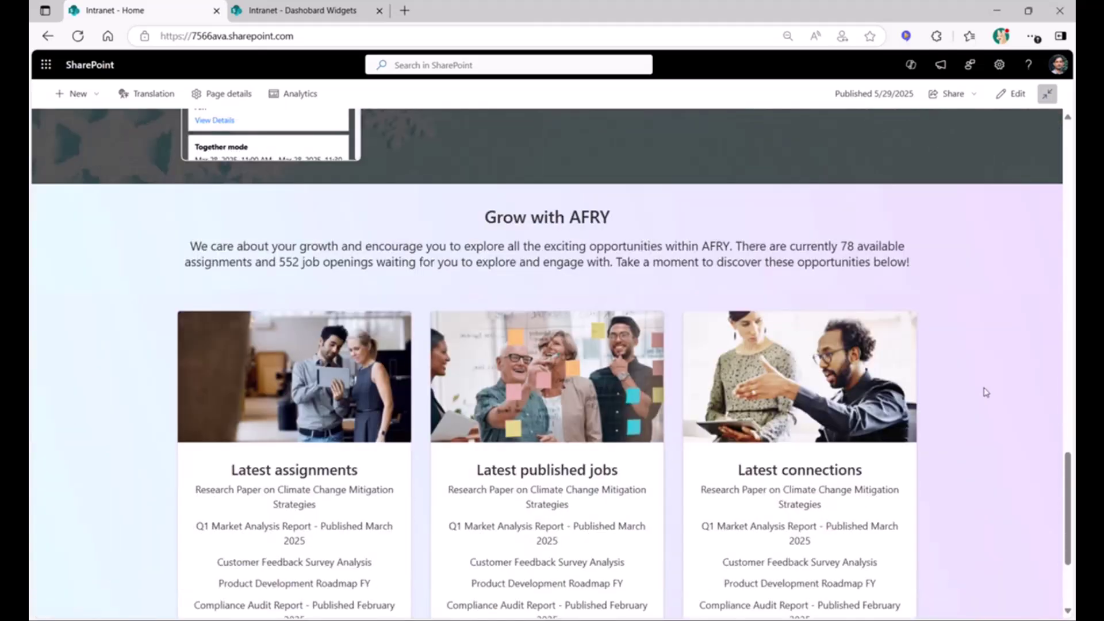
scroll(985, 393, down, 2)
scroll(984, 392, down, 1)
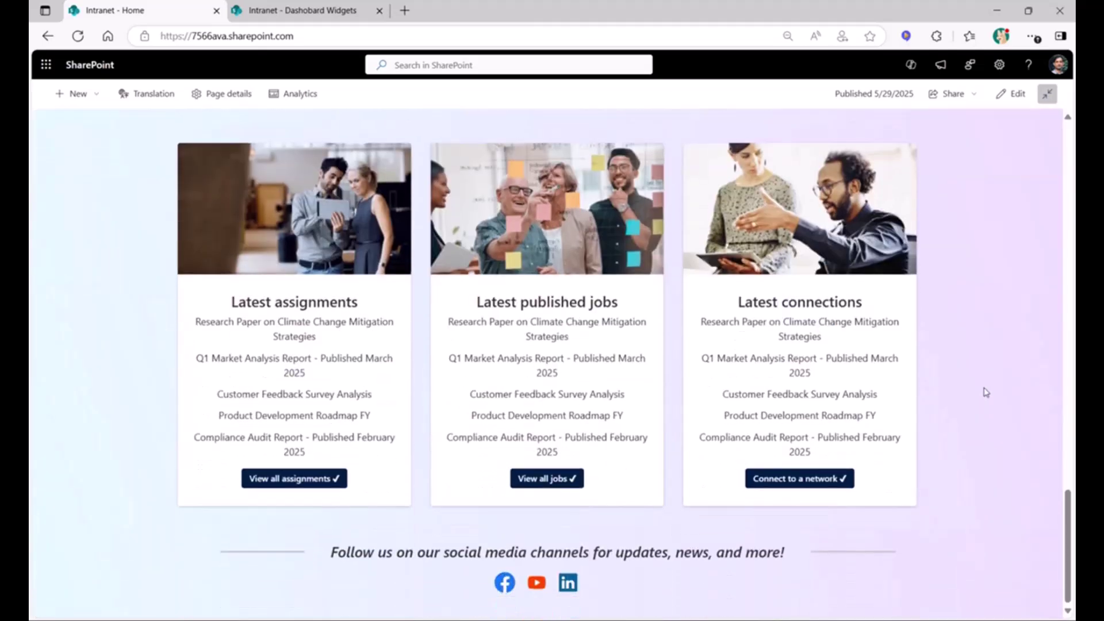
scroll(985, 393, up, 1)
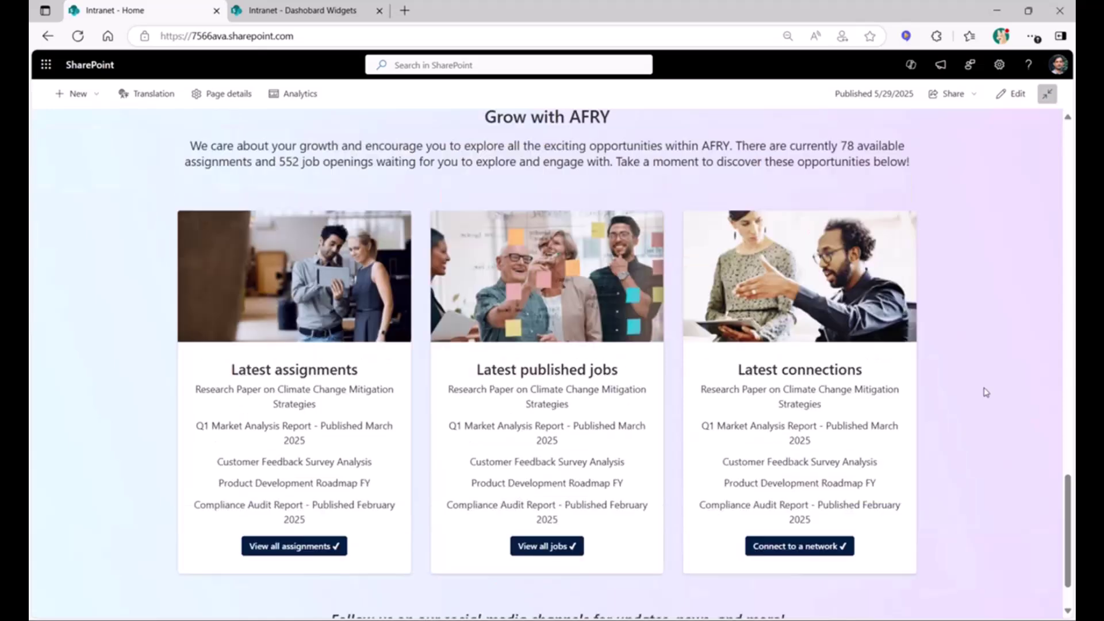
scroll(985, 393, up, 2)
scroll(985, 392, up, 4)
scroll(985, 393, up, 7)
scroll(985, 393, up, 6)
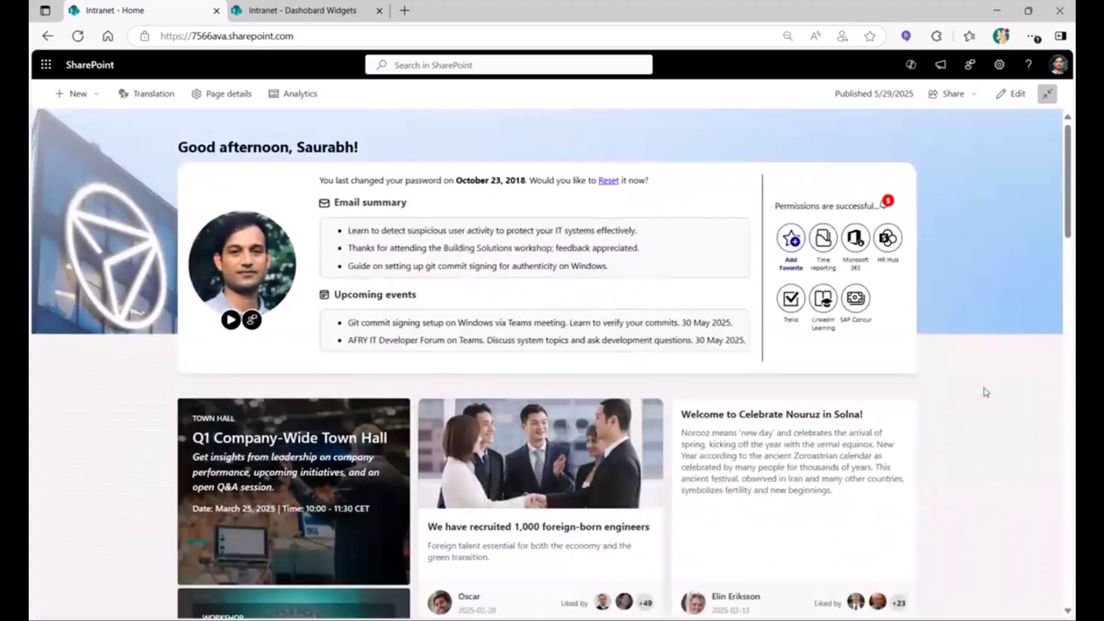
Step: Ask the Forms Assistant agent how to submit a travel expense report
click(910, 64)
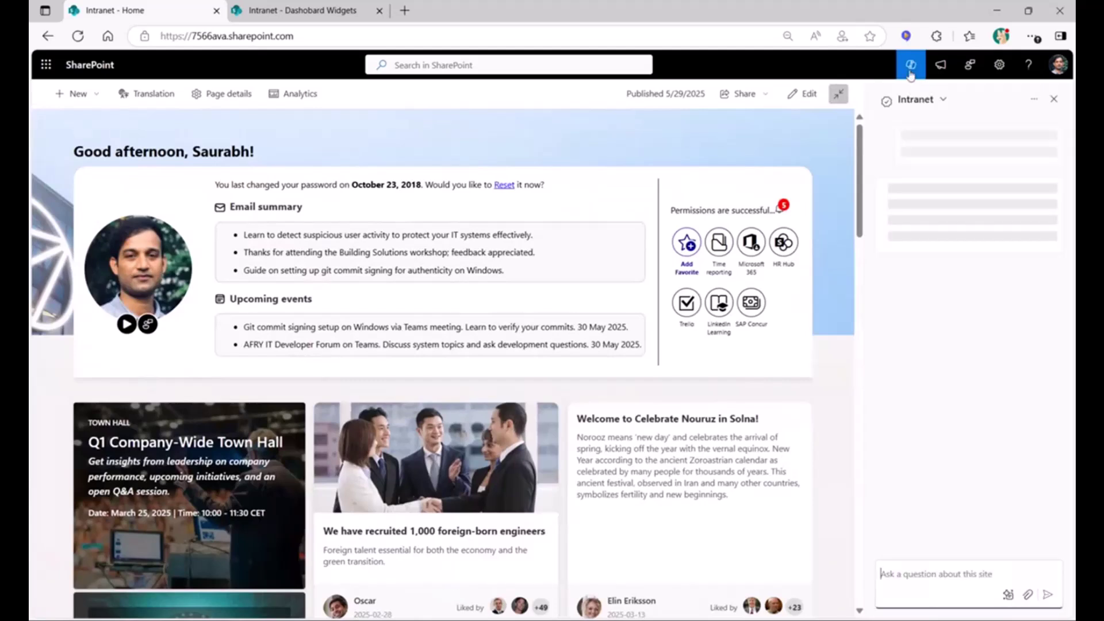
click(940, 100)
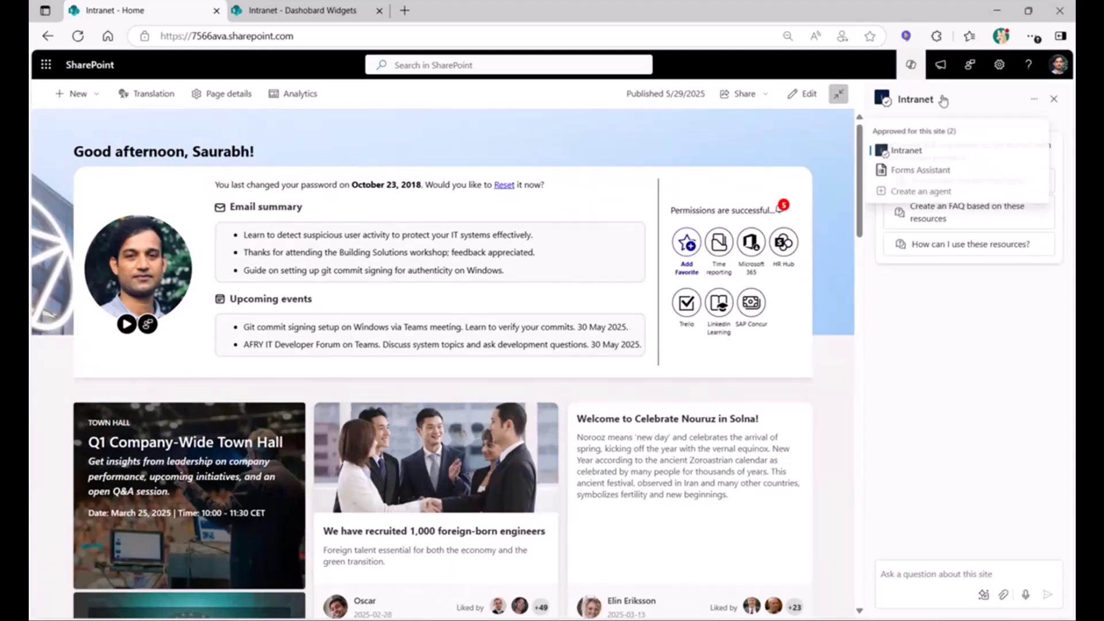
click(930, 170)
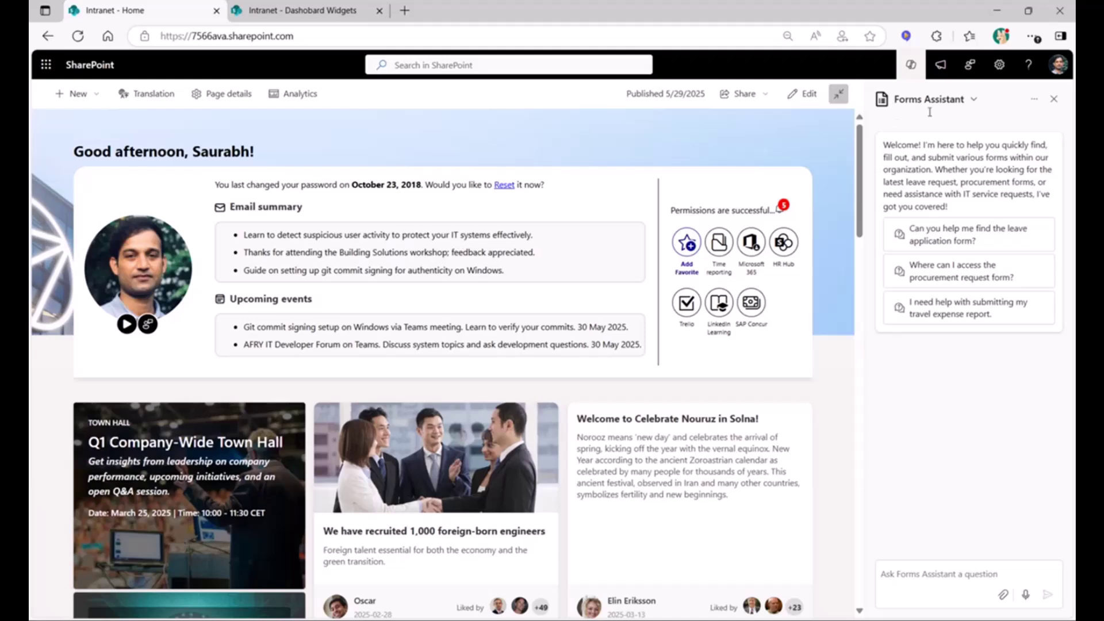
click(952, 317)
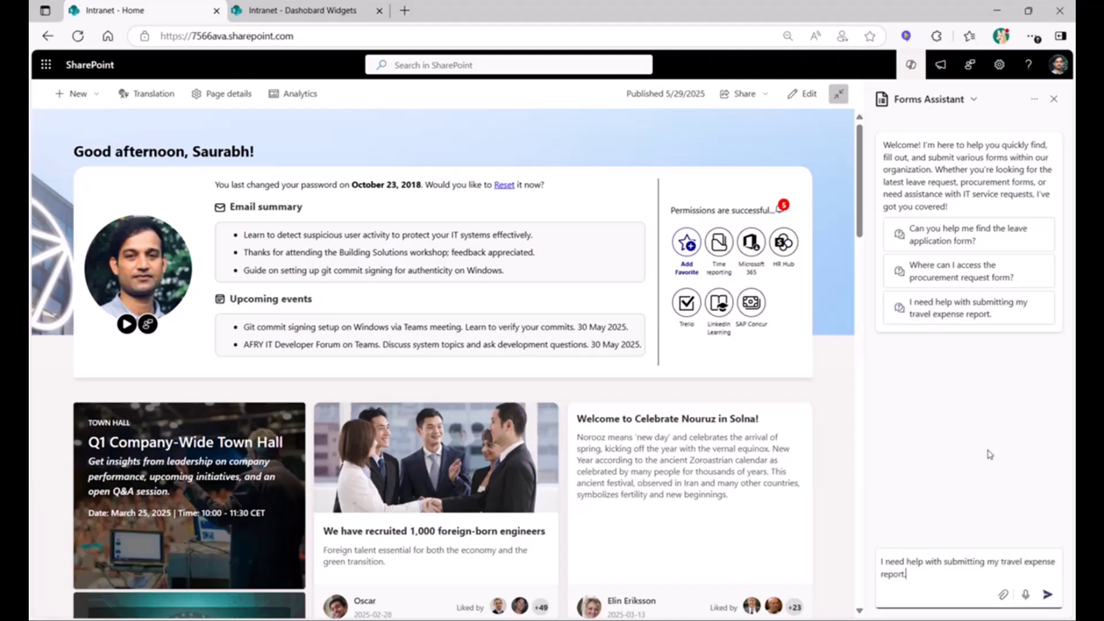
click(1047, 594)
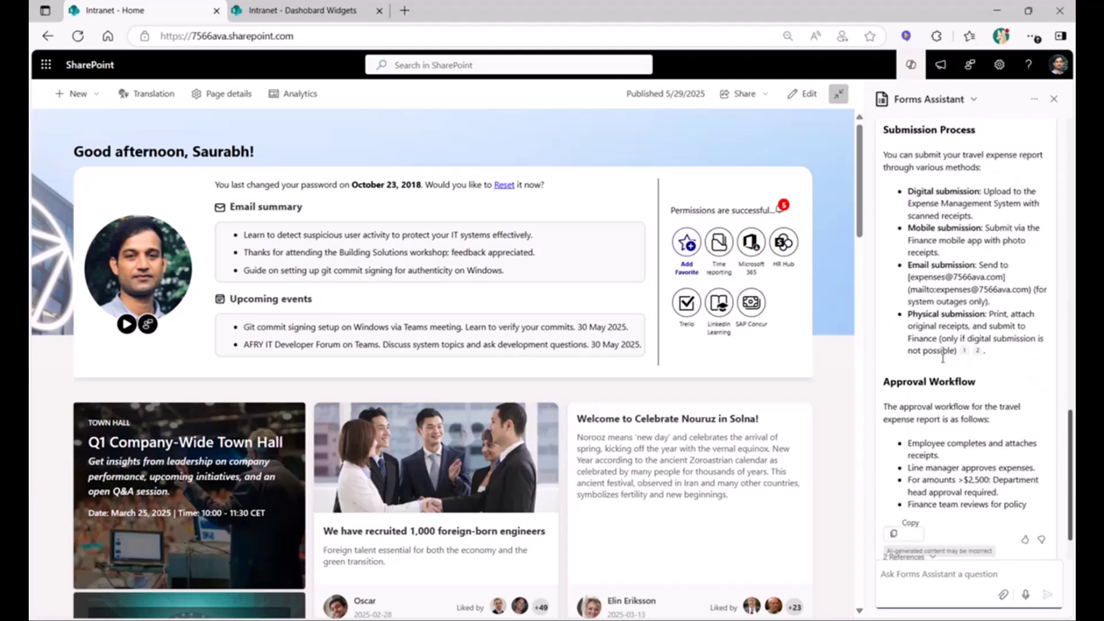
Step: Close the Forms Assistant pane, then briefly switch windows and return to Intranet - Home
click(1051, 103)
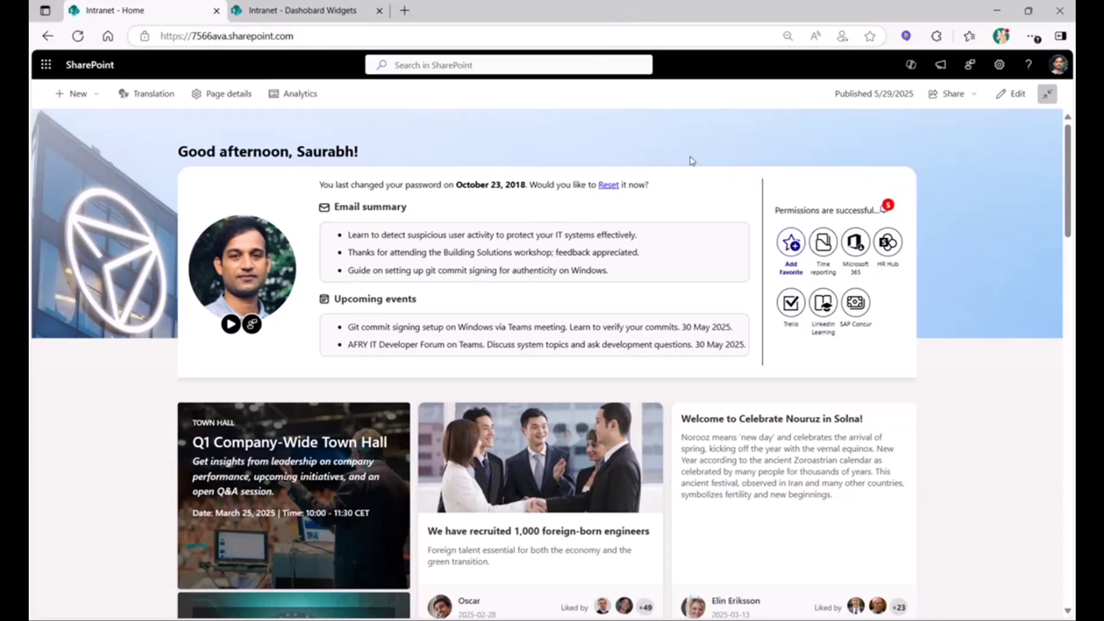
key(alt+Tab)
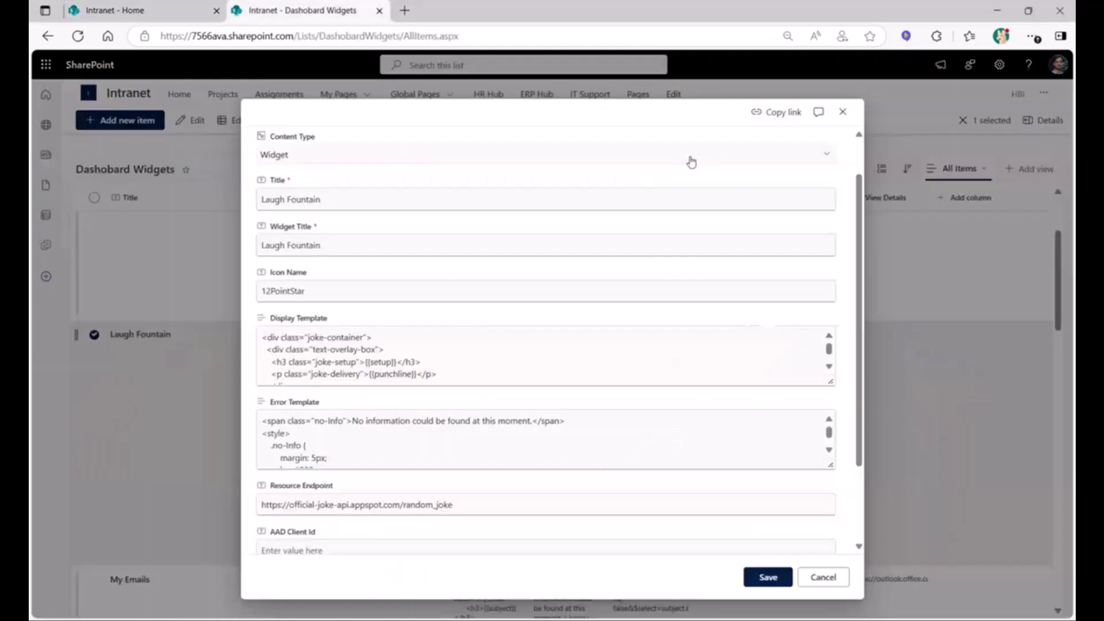
key(alt+Tab)
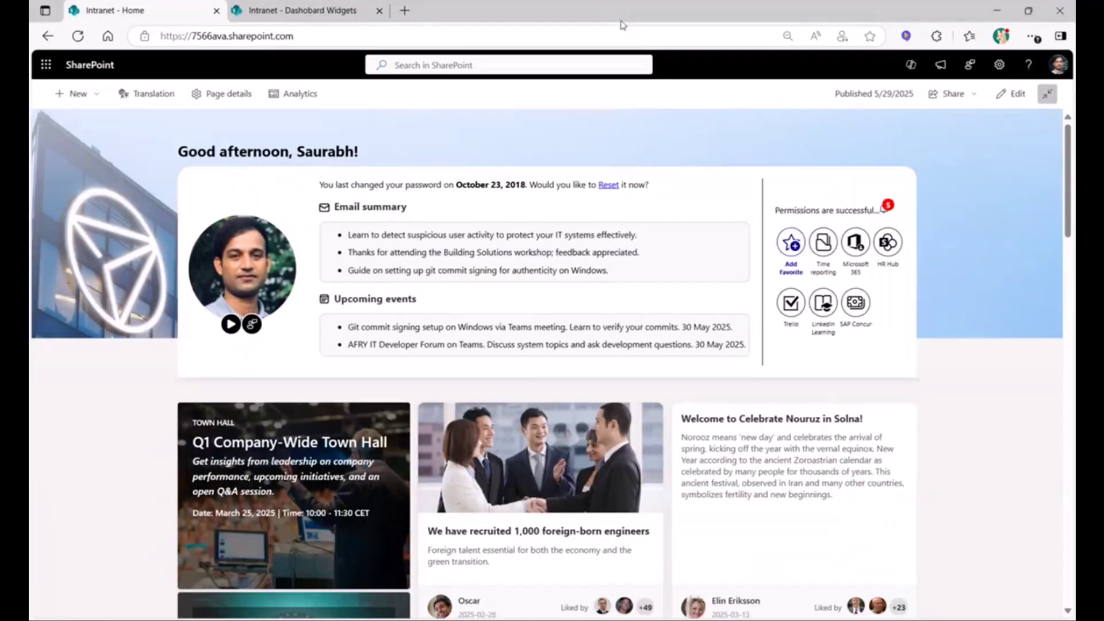